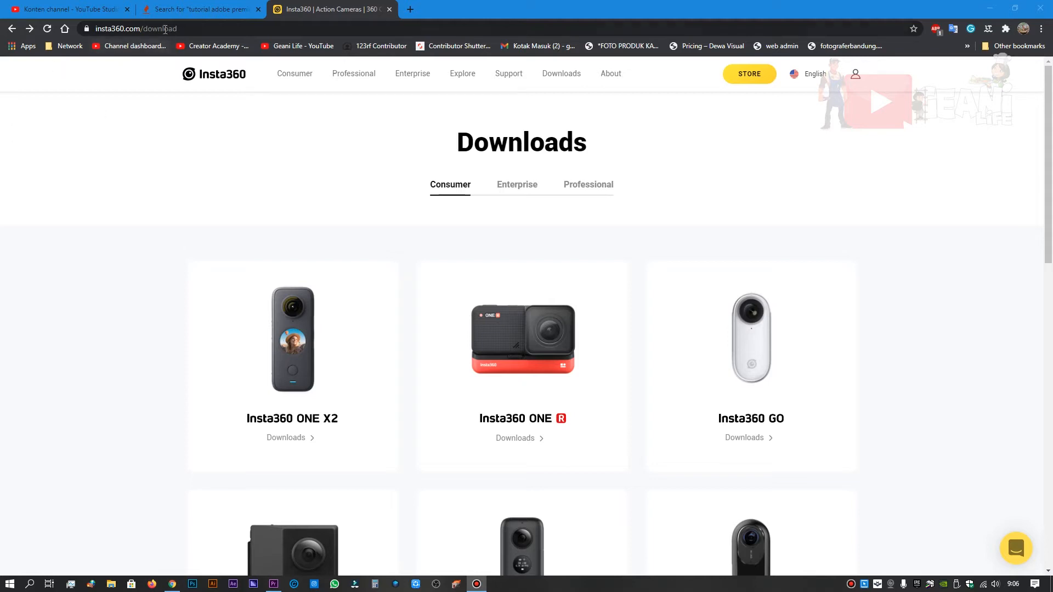
# - Open the GoPro FX Reframe Plugin download page from the third-party software section of the Insta360 ONE R downloads
pyautogui.click(199, 26)
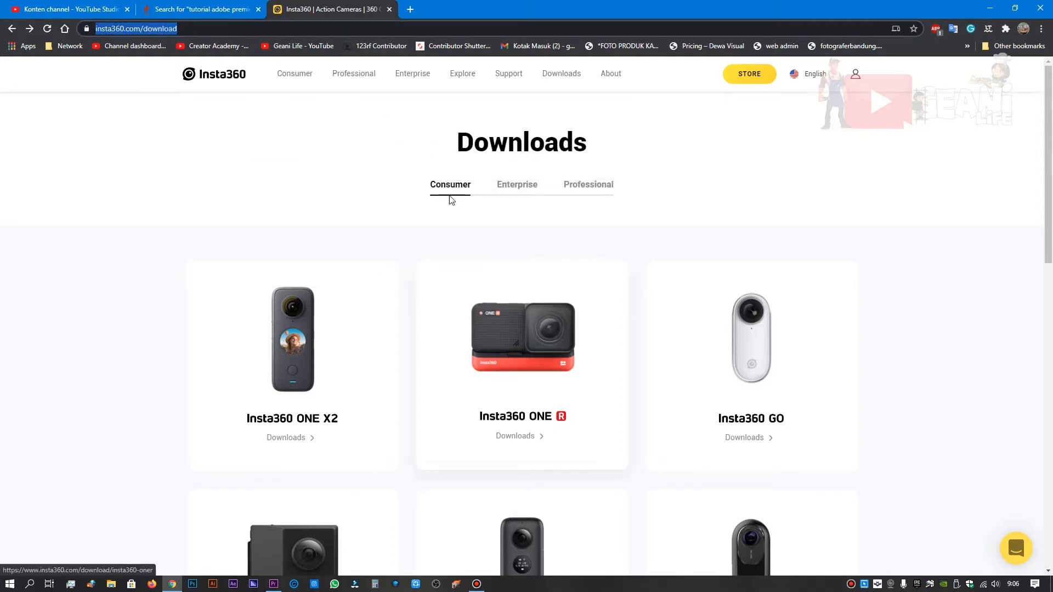
pyautogui.click(526, 353)
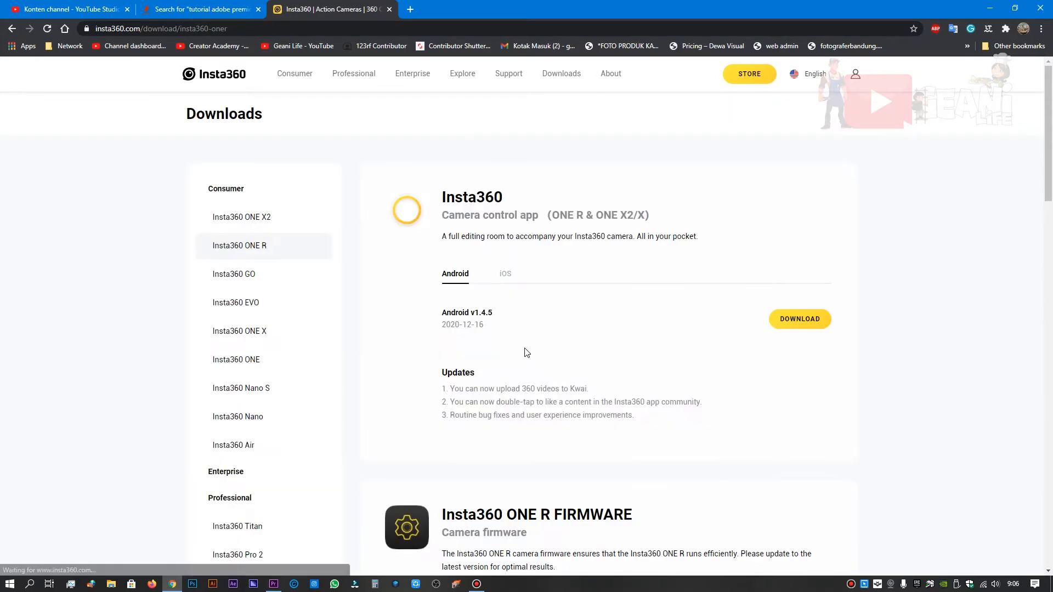
pyautogui.scroll(-3, 630, 367)
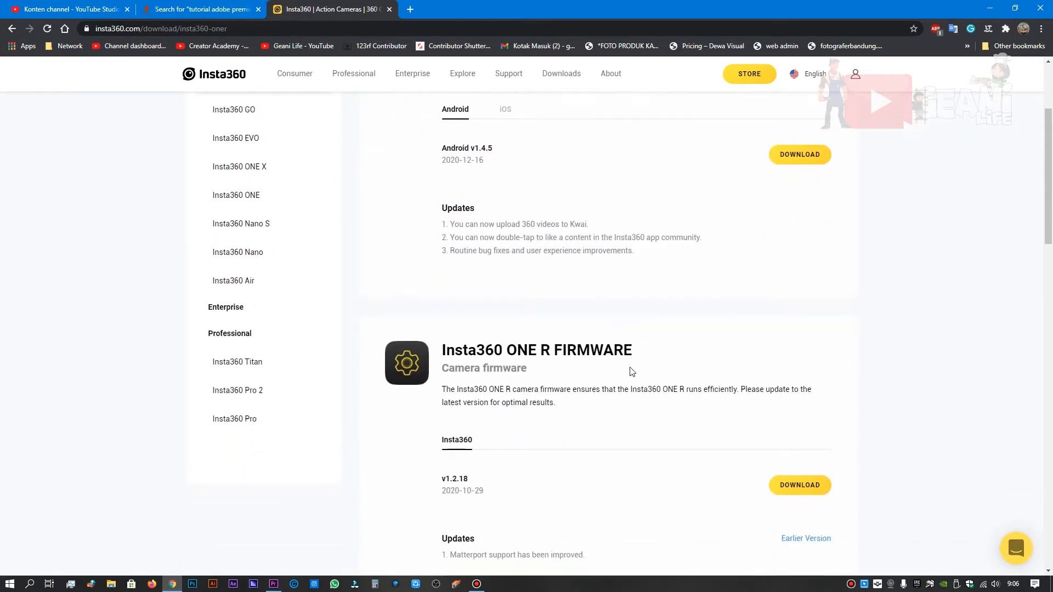
pyautogui.scroll(-15, 627, 372)
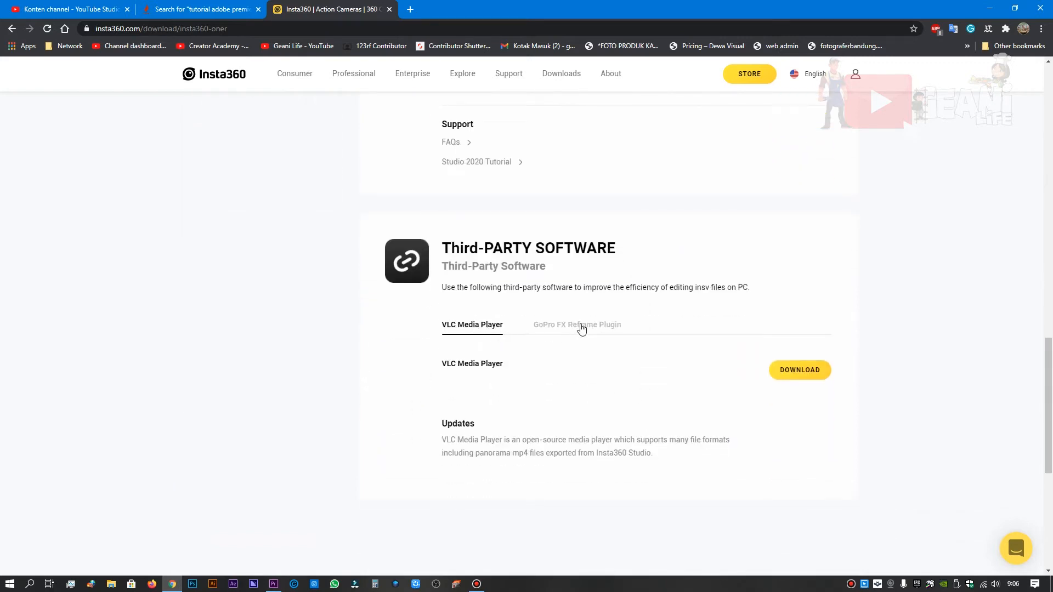
pyautogui.click(578, 328)
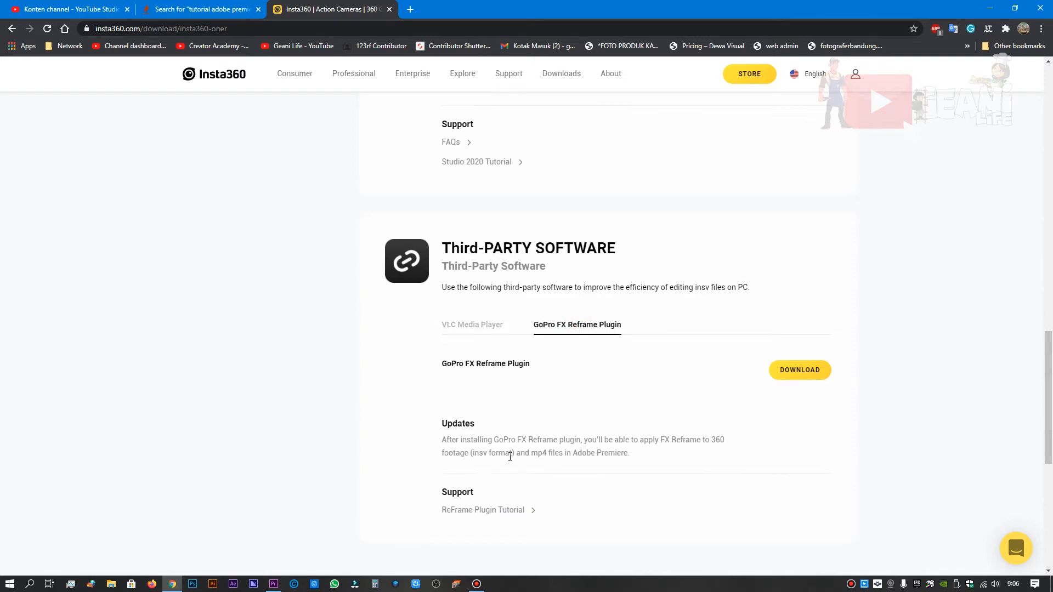
pyautogui.click(812, 372)
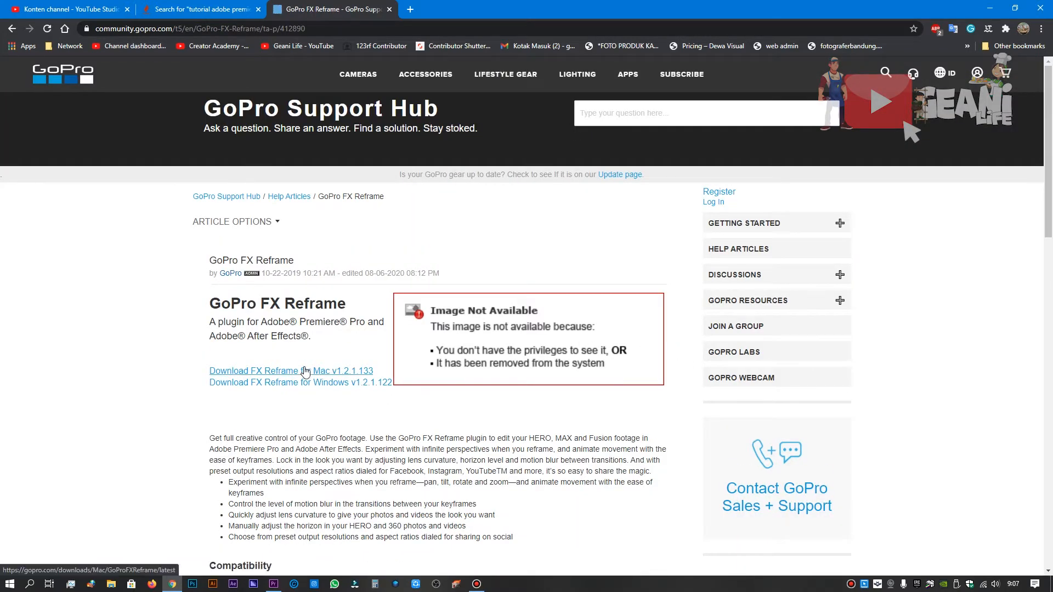
# - Download FX Reframe for Windows v1.2.1.122 and save GoPro-FX-Reframe-Plugin-1.2.1.122.exe in the Downloads folder
pyautogui.scroll(-5, 340, 386)
pyautogui.scroll(5, 340, 385)
pyautogui.click(335, 384)
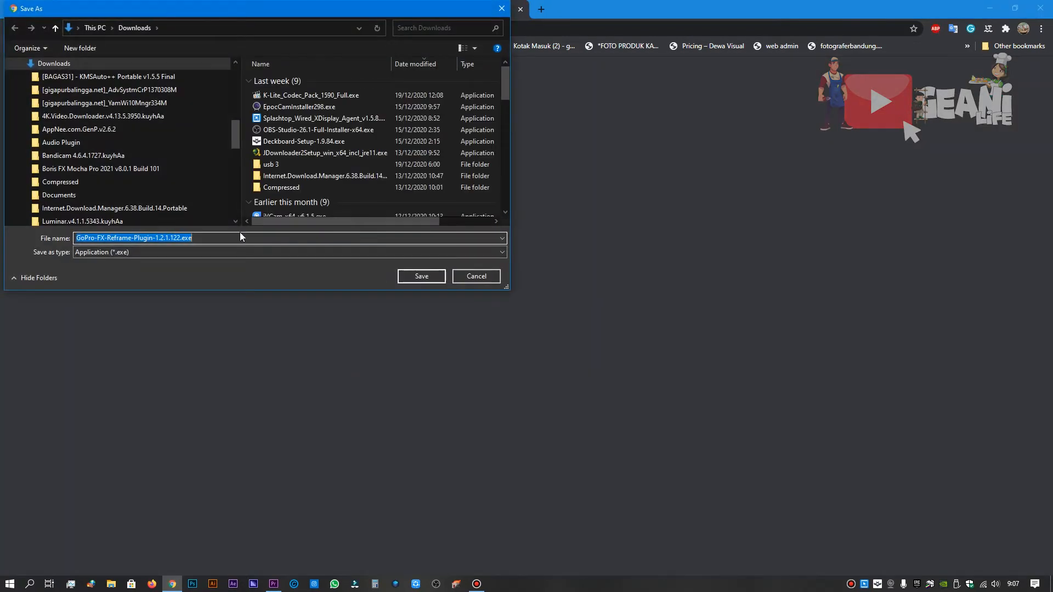
pyautogui.click(442, 277)
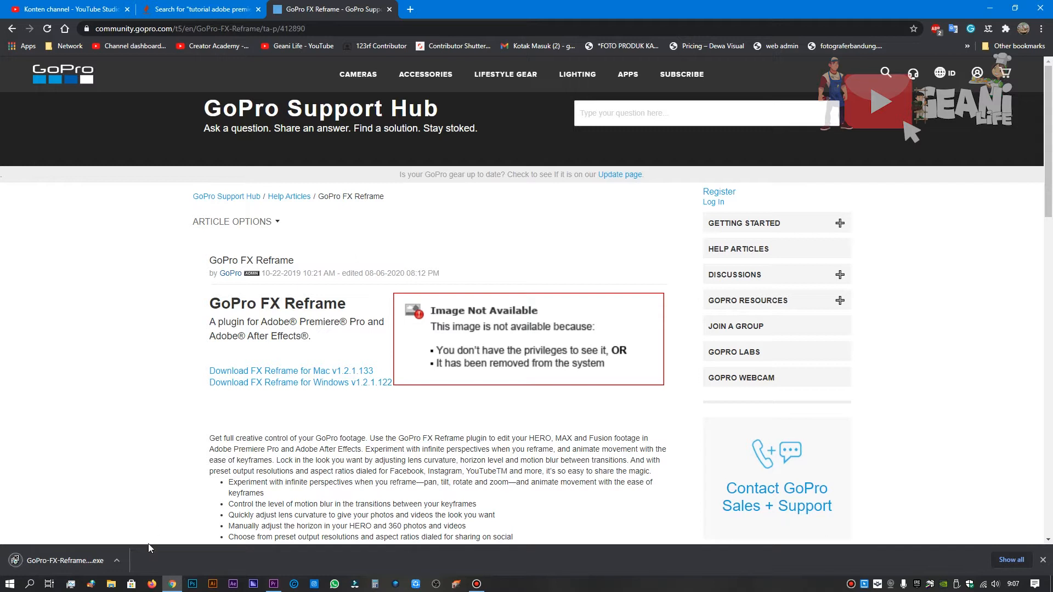
# - Run the downloaded installer and install GoPro FX Reframe in the default Adobe MediaCore plug-ins folder
pyautogui.click(117, 562)
pyautogui.click(81, 563)
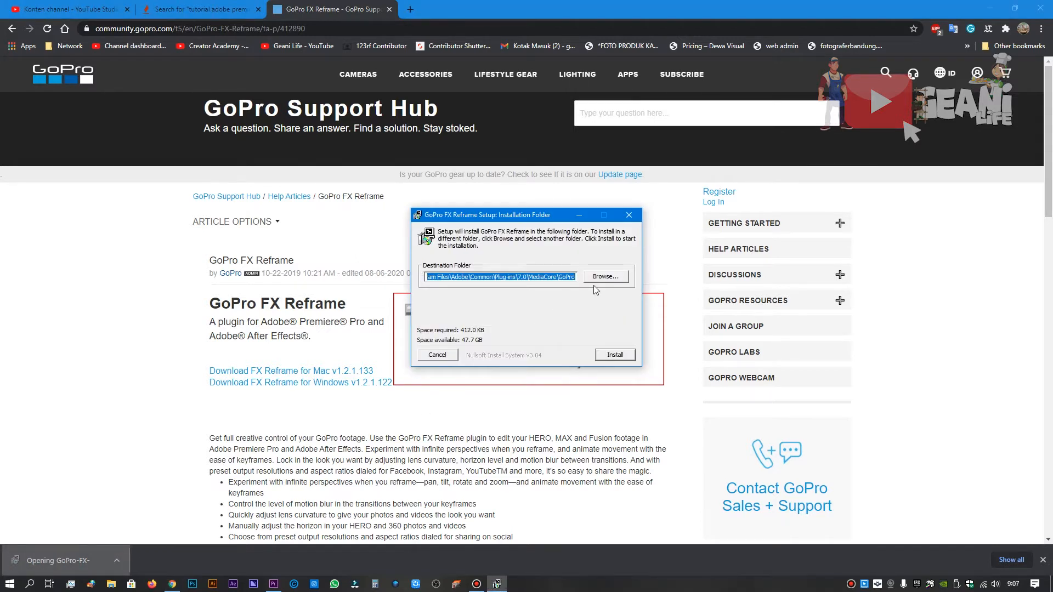
pyautogui.click(619, 356)
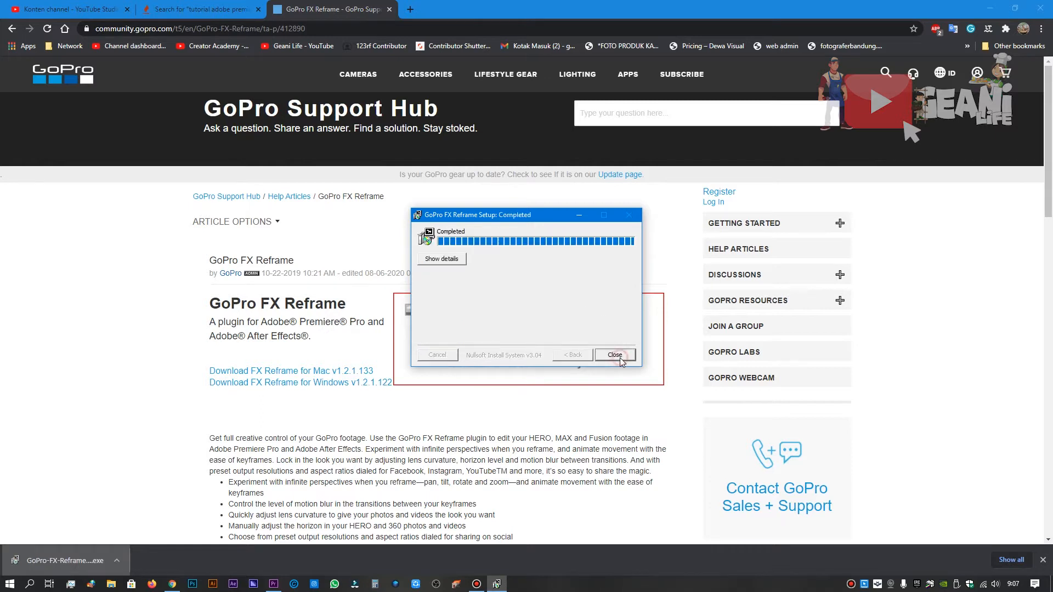
pyautogui.click(433, 260)
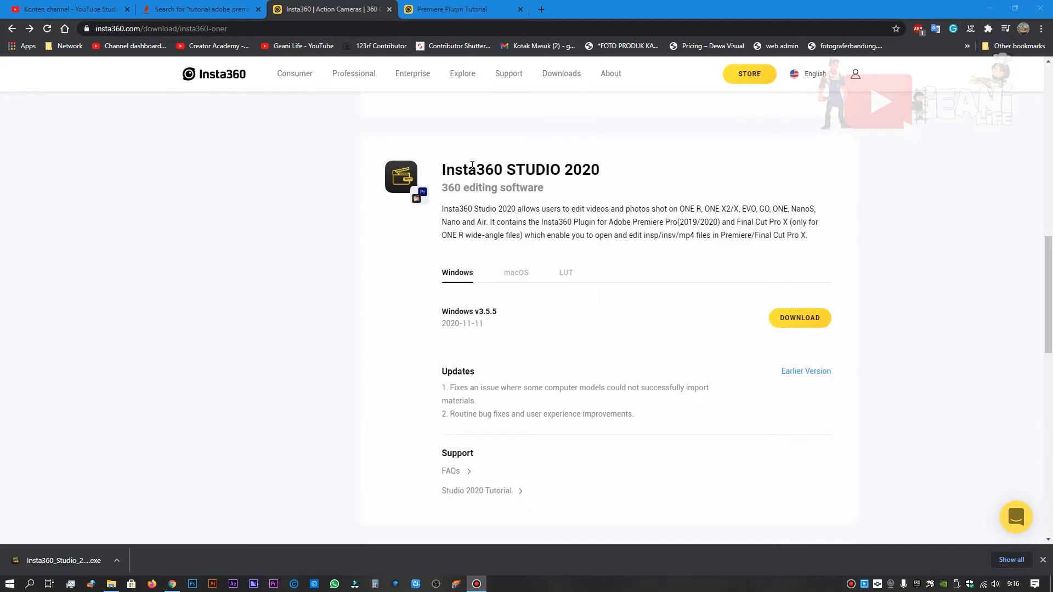
# - Review the Insta360 Studio 2020 and third-party software entries, and launch the downloaded Insta360 Studio installer
pyautogui.moveTo(440, 160); pyautogui.dragTo(603, 172)
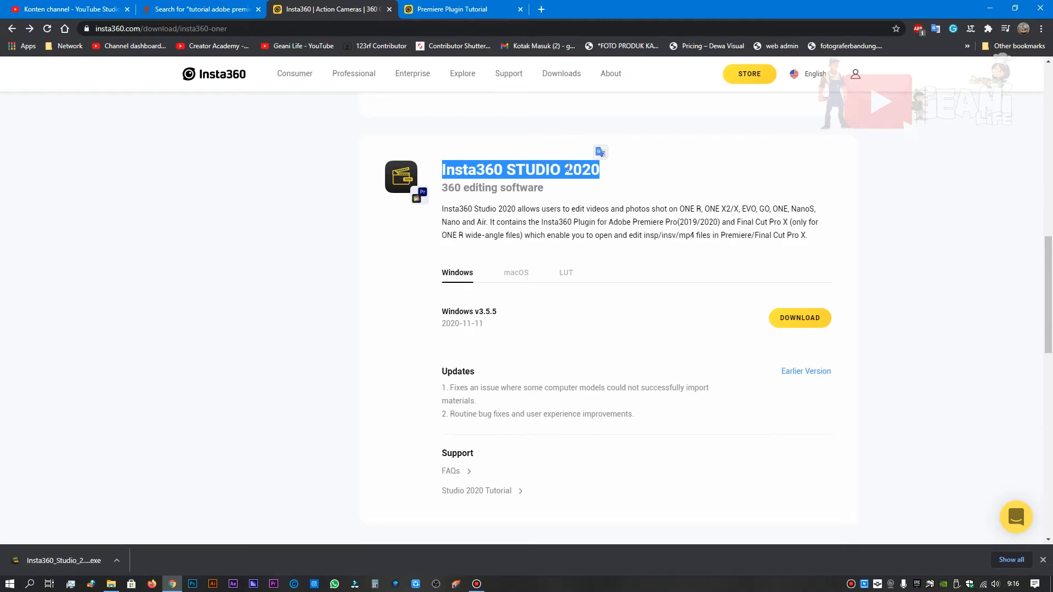
pyautogui.scroll(-5, 546, 200)
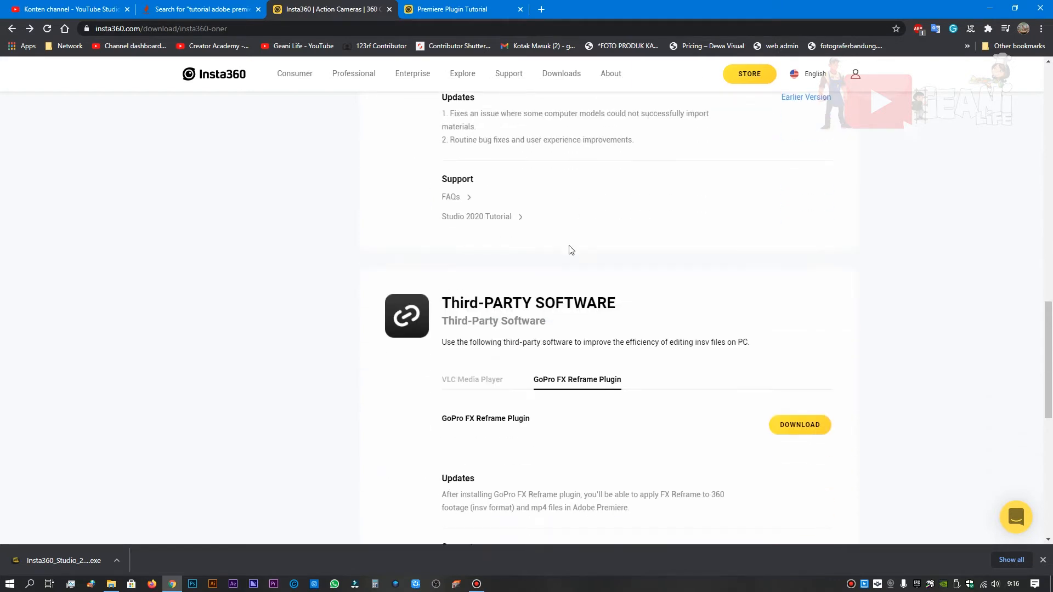
pyautogui.moveTo(438, 307); pyautogui.dragTo(629, 308)
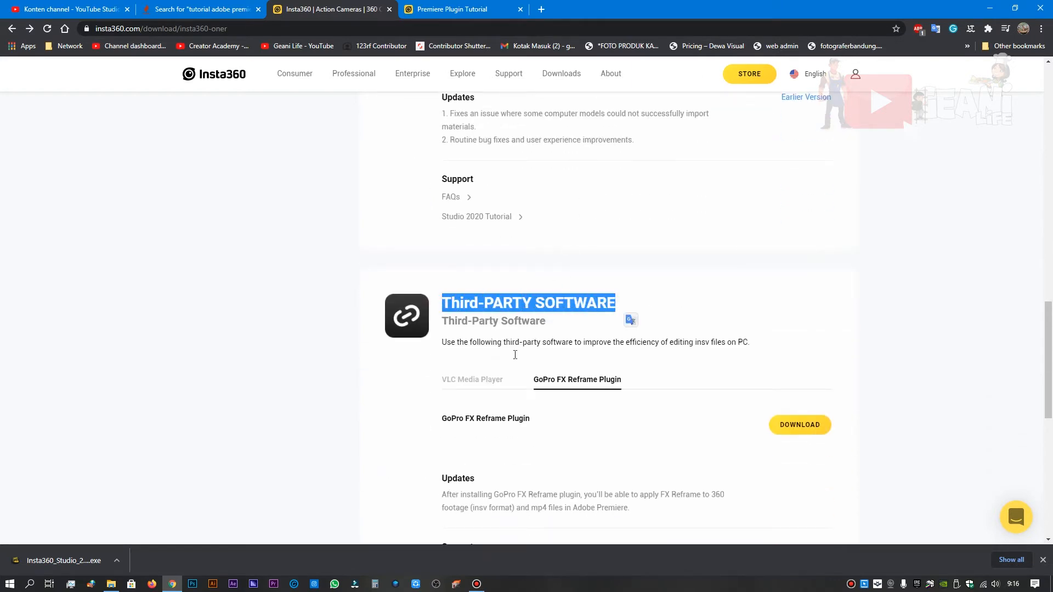
pyautogui.click(77, 559)
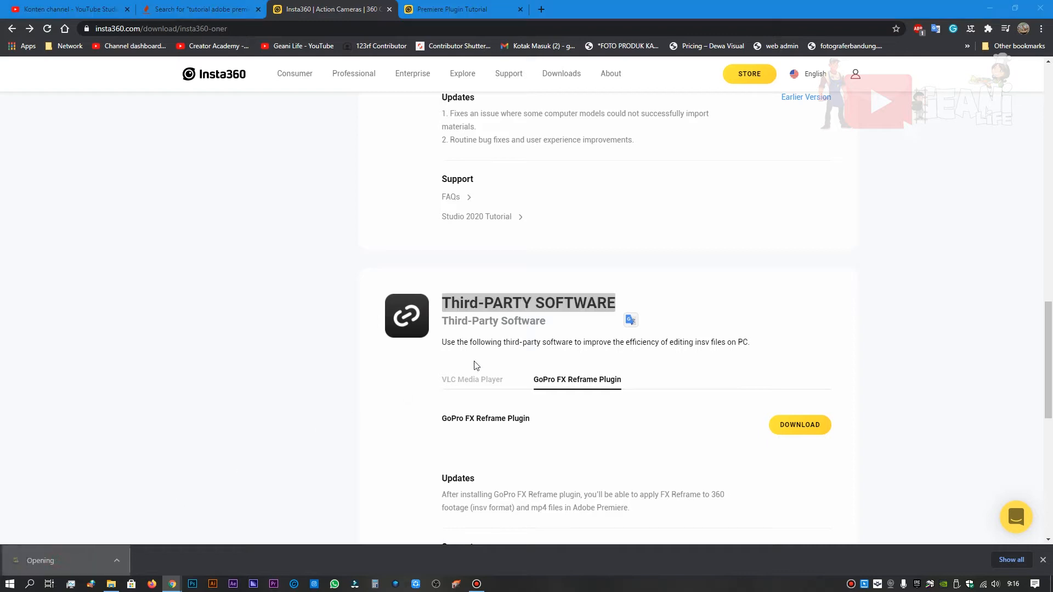
pyautogui.scroll(6, 438, 334)
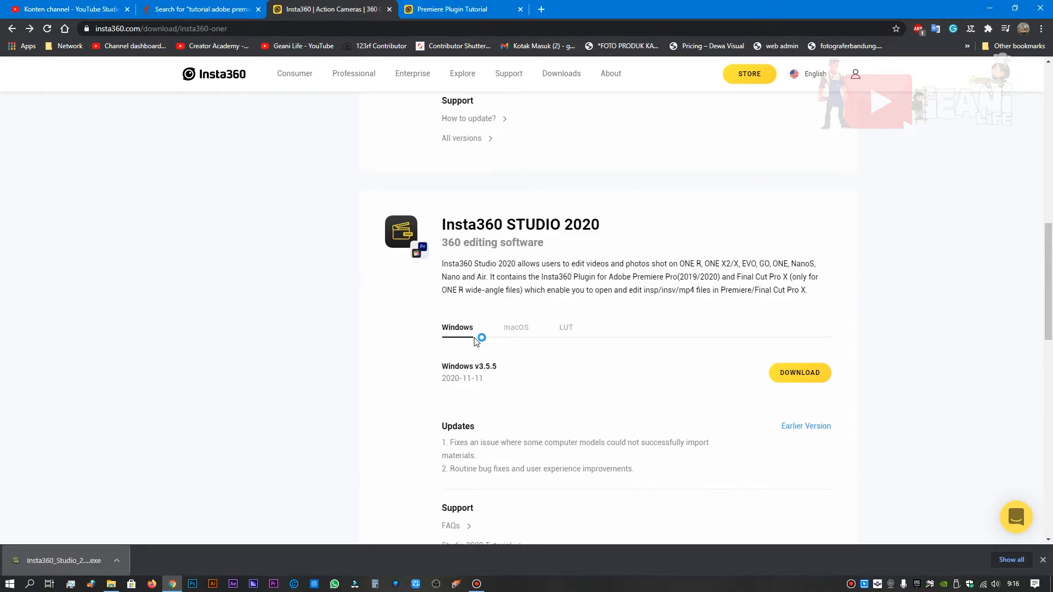
pyautogui.click(537, 322)
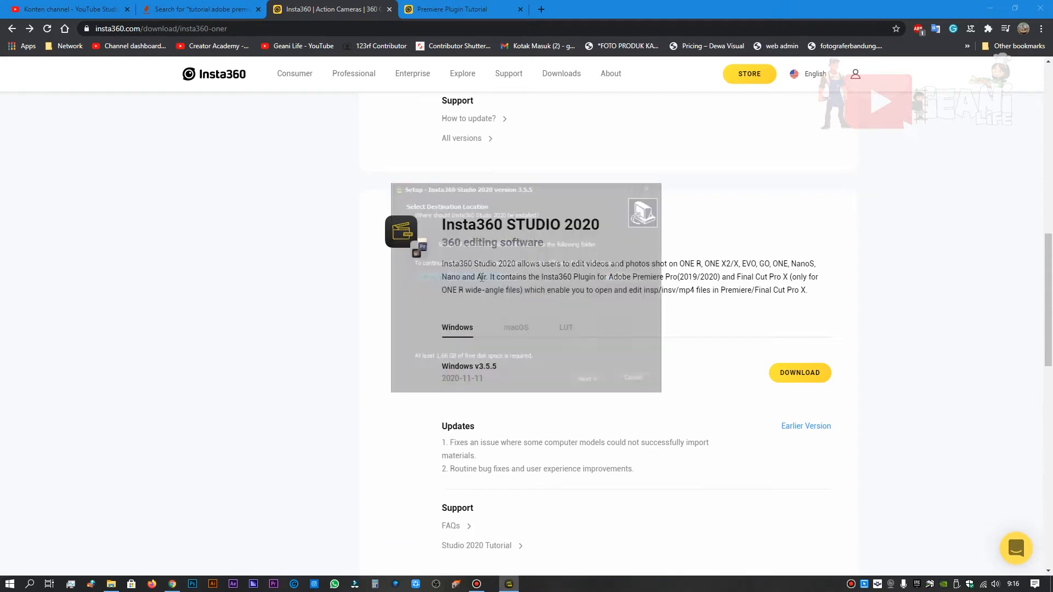
# - Install Insta360 Studio 2020 with default folders, desktop shortcut, .insv and .insp associations, Adobe Premiere plug-ins and thumbnail plugin
pyautogui.click(589, 382)
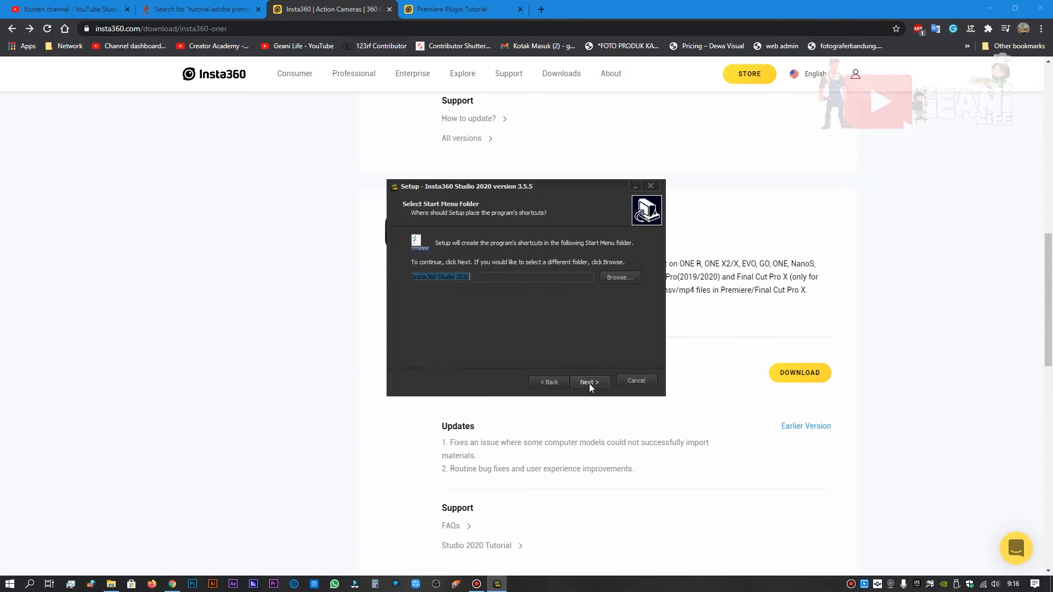
pyautogui.click(591, 381)
pyautogui.scroll(-1, 549, 335)
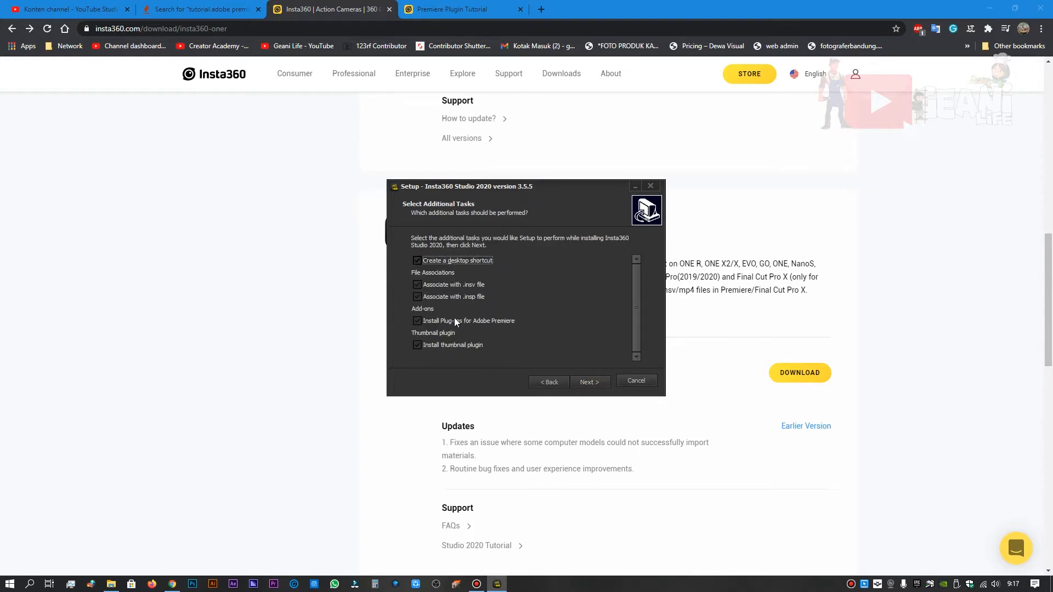
pyautogui.click(589, 382)
pyautogui.click(588, 381)
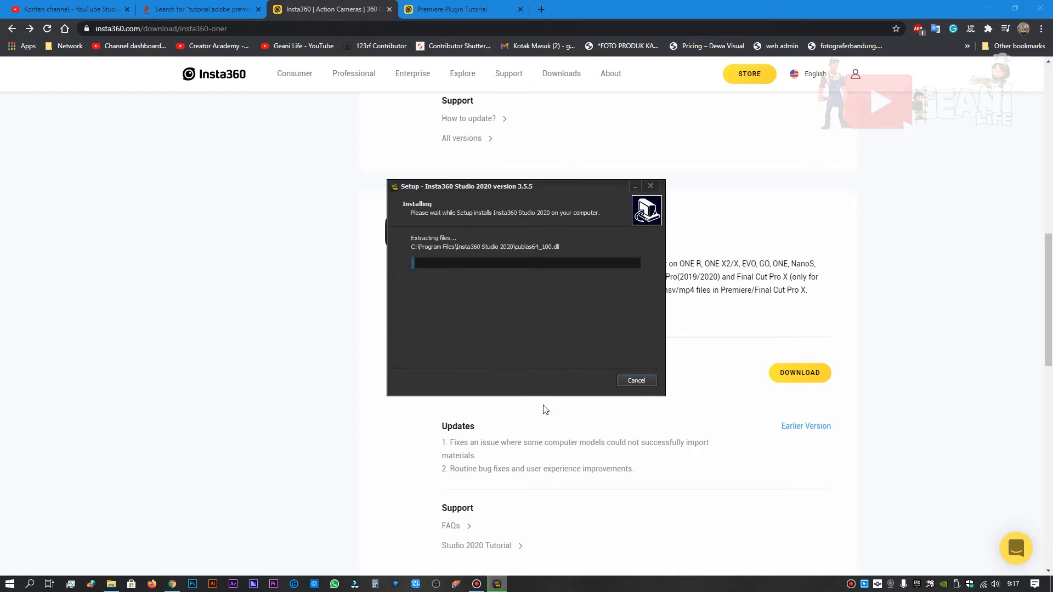
# - Let the installation complete and exit the Insta360 Studio 2020 setup wizard without launching the program
pyautogui.scroll(-5, 573, 467)
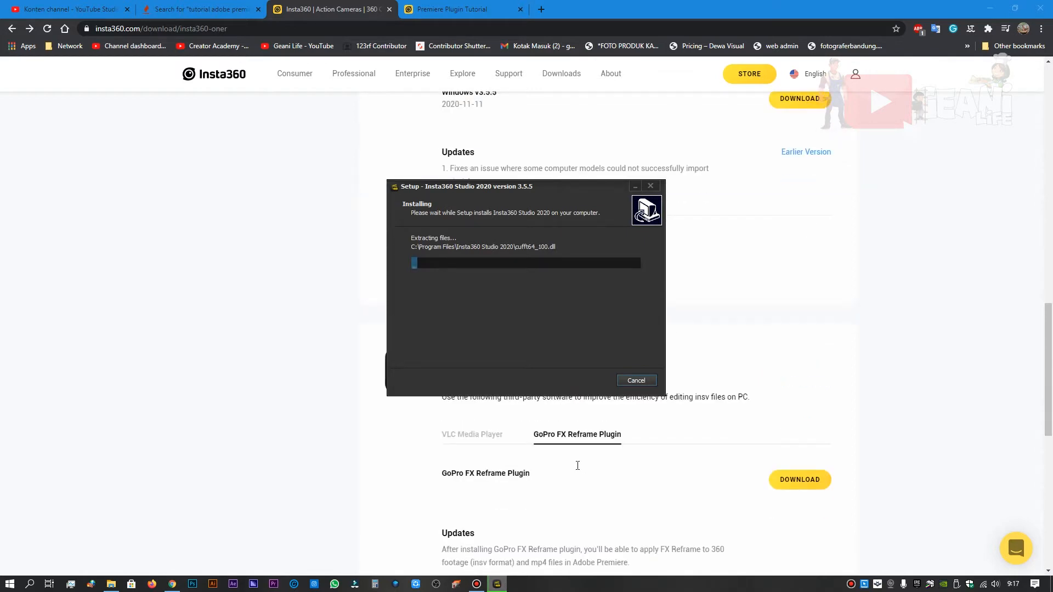
pyautogui.scroll(2, 570, 467)
pyautogui.scroll(-2, 532, 508)
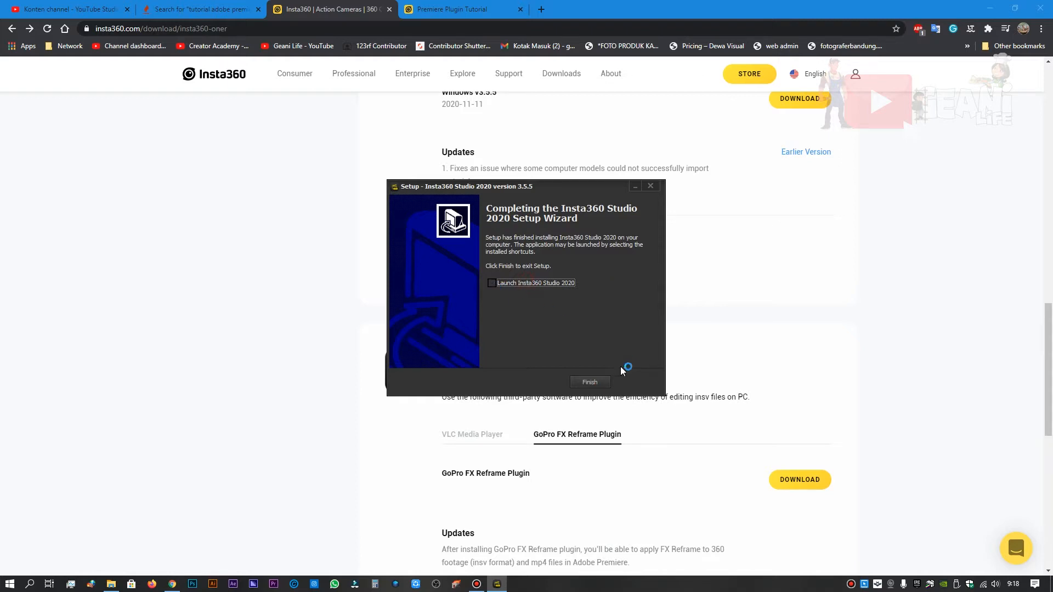
pyautogui.click(590, 382)
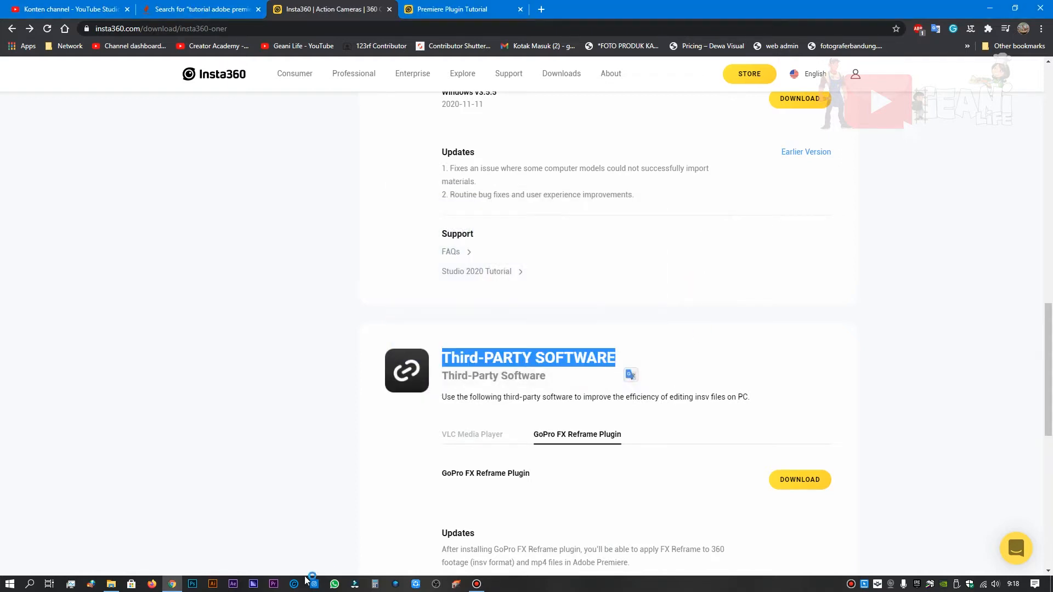
# - Launch Adobe Premiere Pro, minimize the browser and file windows, and open the recent project Untitled
pyautogui.click(275, 585)
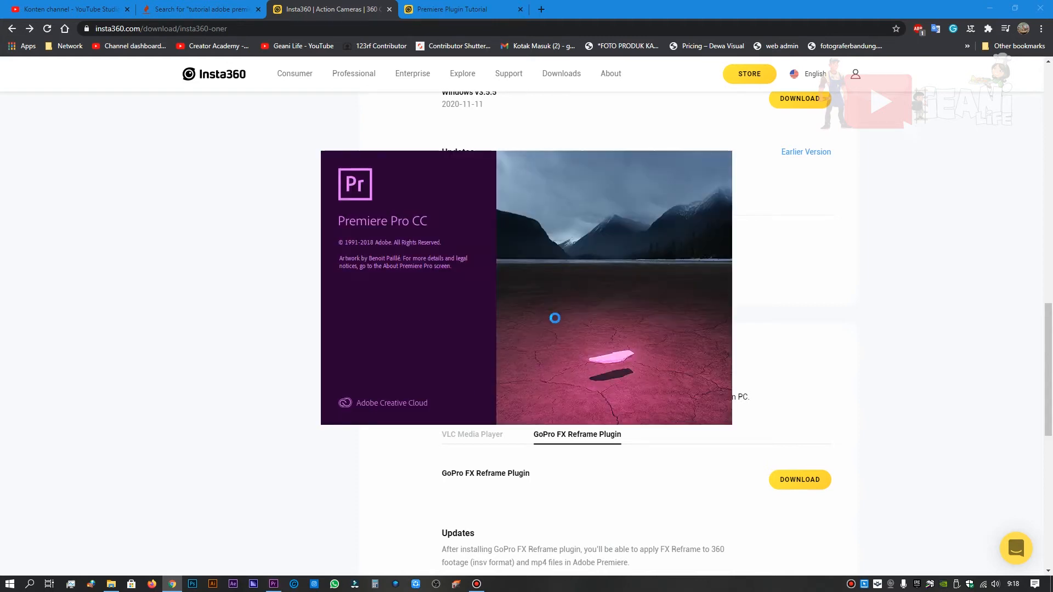
pyautogui.scroll(5, 768, 256)
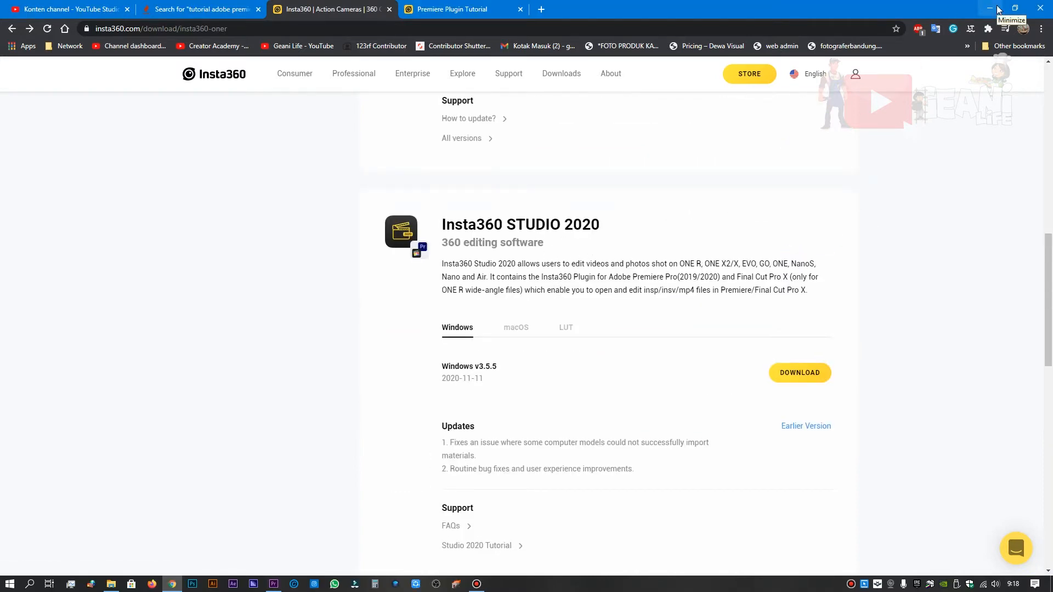
pyautogui.click(997, 8)
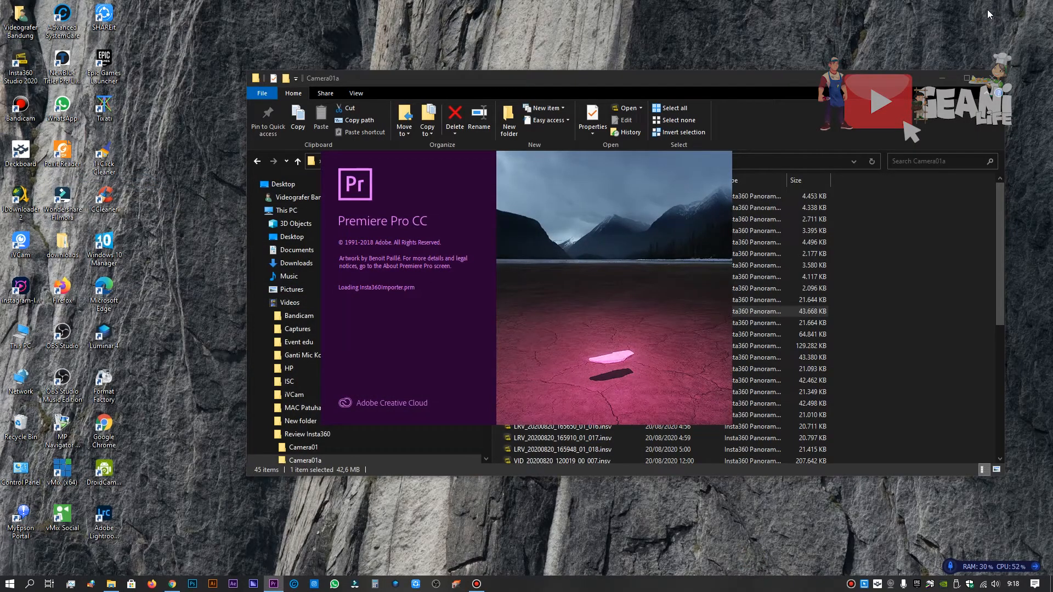
pyautogui.click(941, 79)
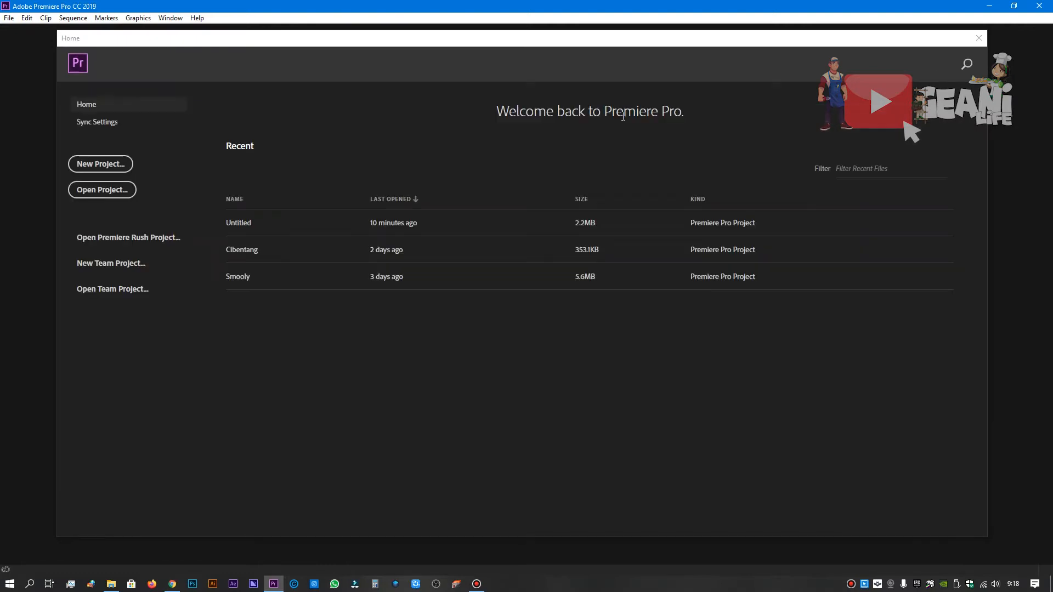
pyautogui.click(262, 221)
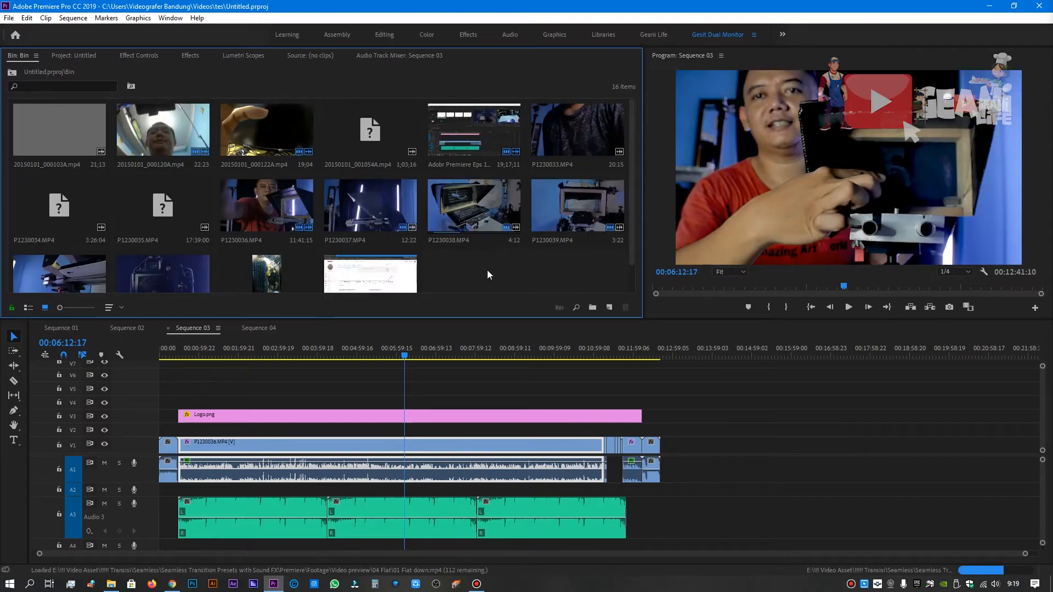
# - Start importing media into the bin and browse to the Camera01a folder inside Videos > Review Insta360
pyautogui.doubleClick(549, 279)
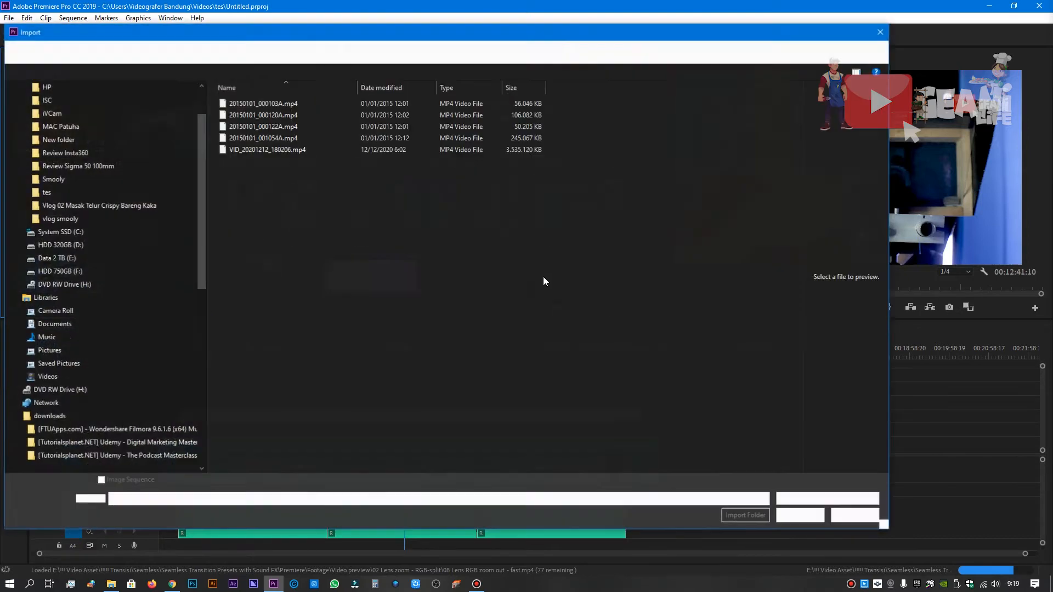
pyautogui.scroll(-5, 84, 394)
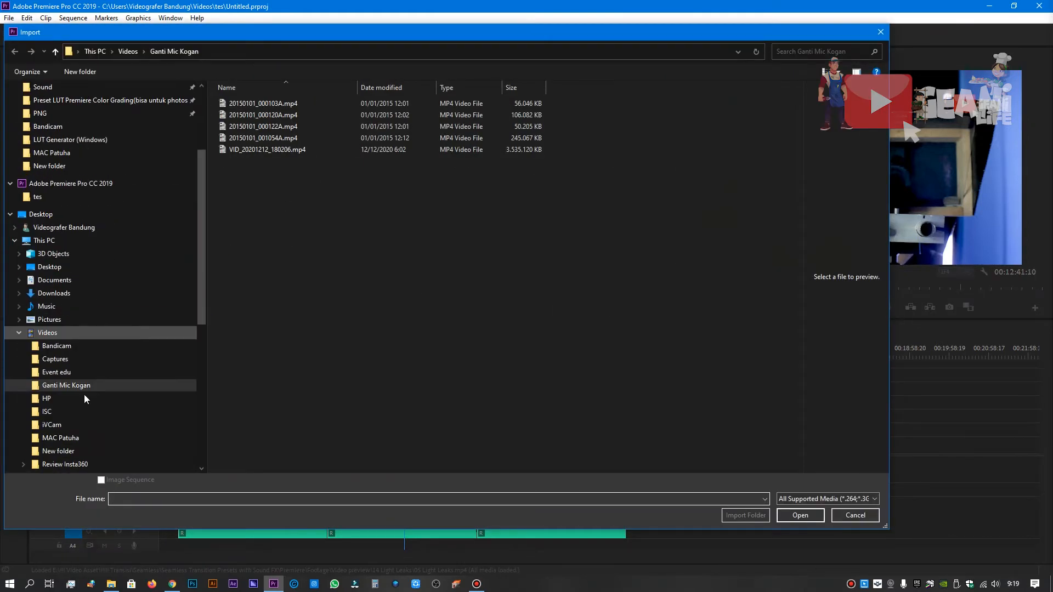
pyautogui.click(69, 355)
pyautogui.doubleClick(256, 116)
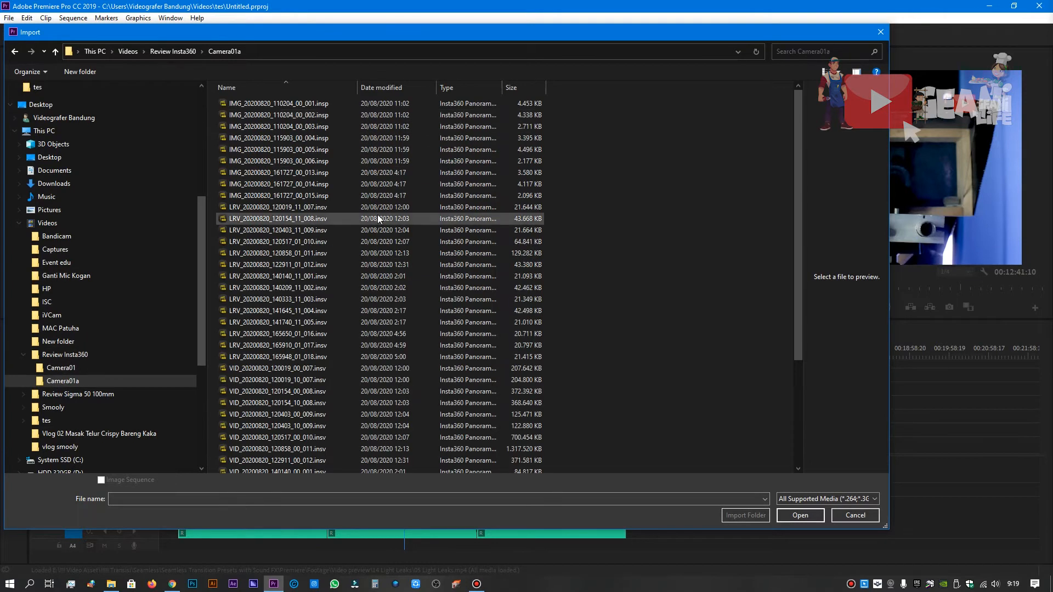
# - Enlarge the file preview and look through several .insp panorama photos in the Camera01a folder
pyautogui.click(320, 149)
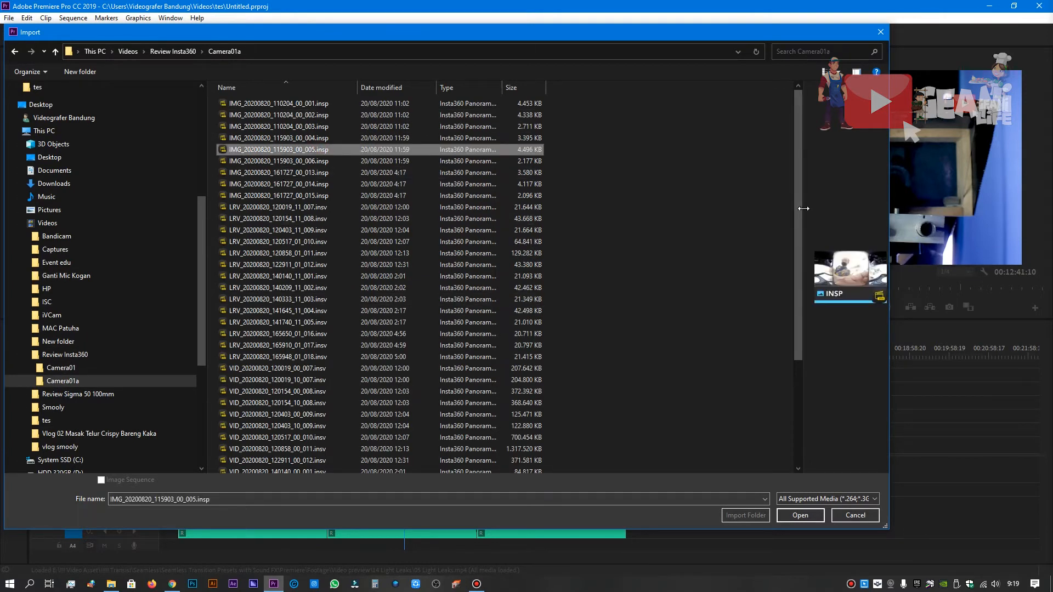
pyautogui.moveTo(804, 209); pyautogui.dragTo(617, 218)
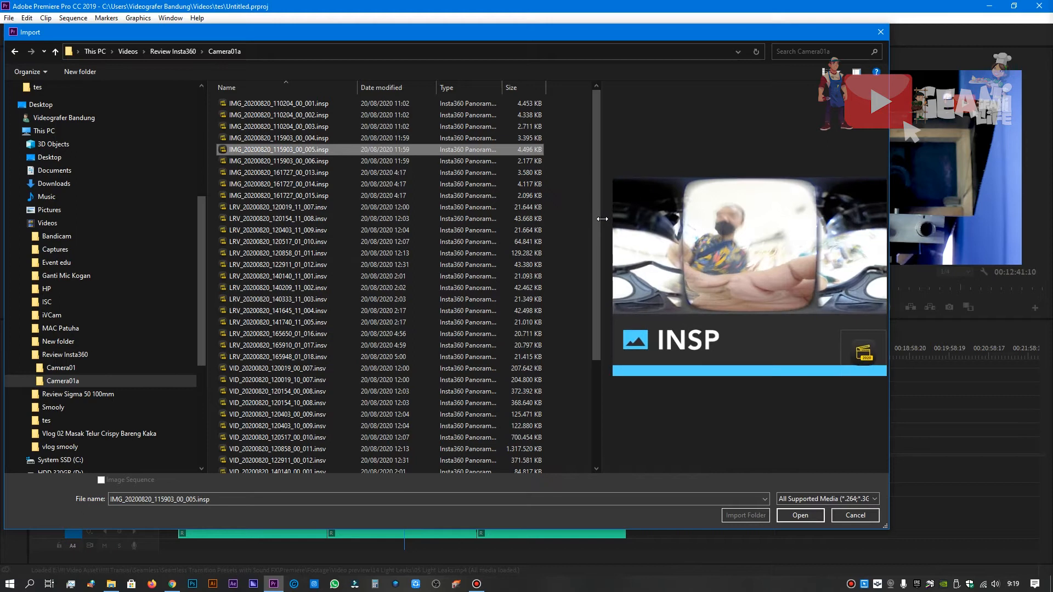
pyautogui.click(305, 162)
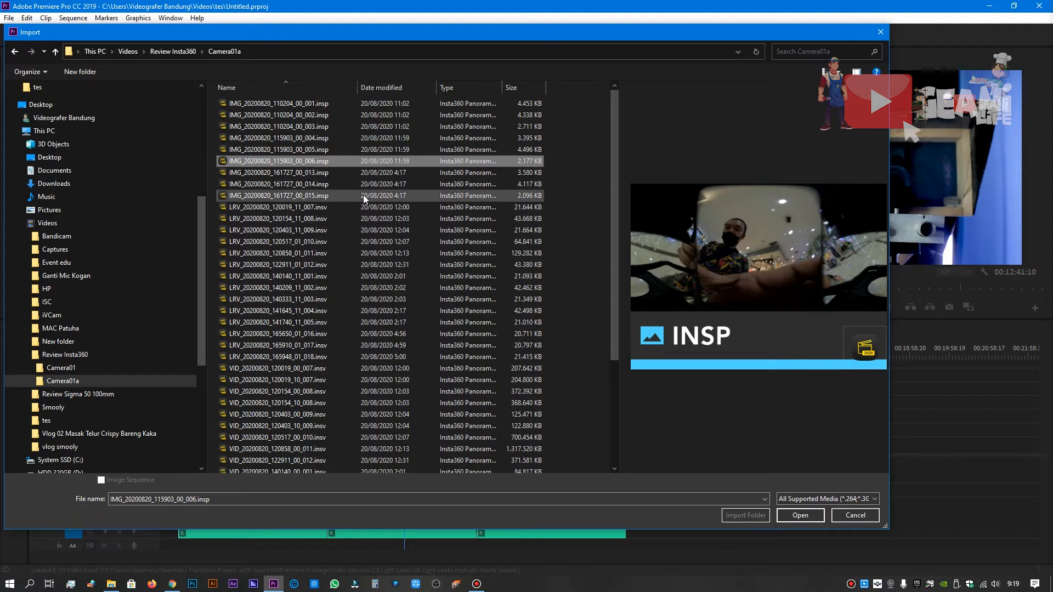
pyautogui.click(321, 175)
pyautogui.click(312, 184)
pyautogui.click(313, 130)
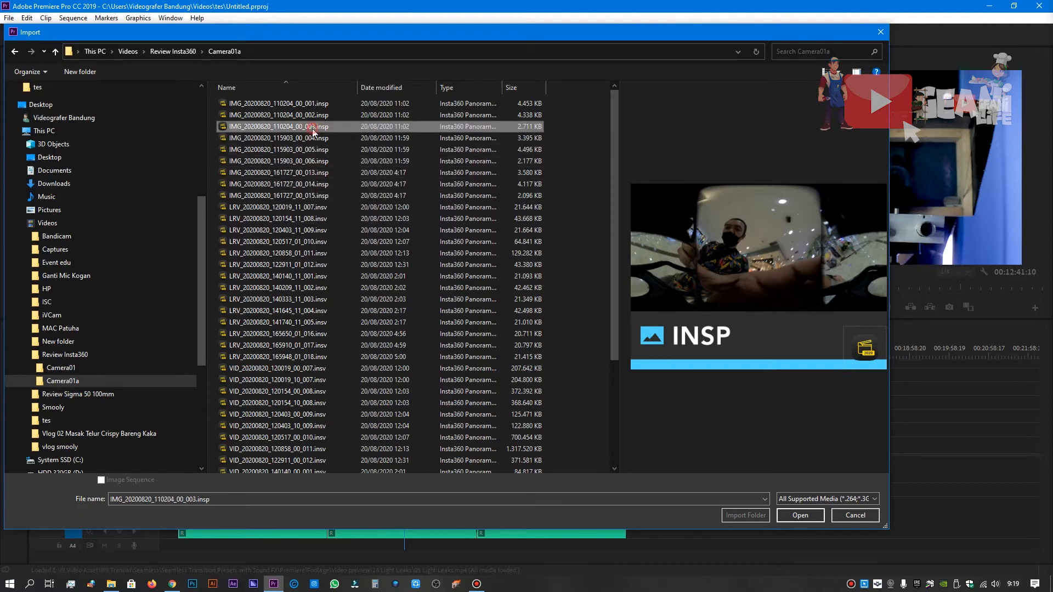
pyautogui.click(313, 161)
pyautogui.click(314, 173)
pyautogui.click(317, 162)
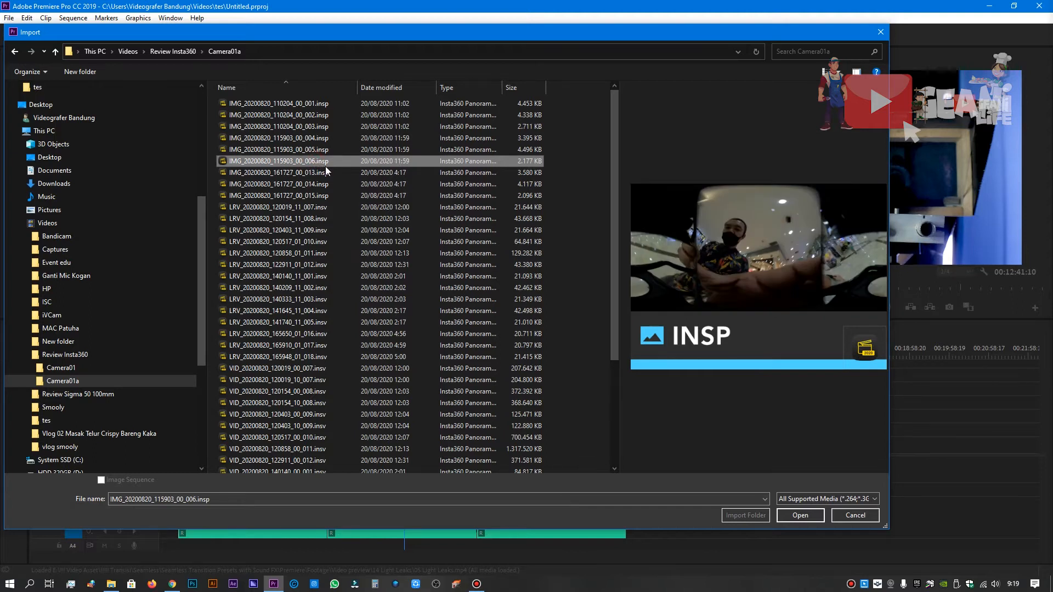
pyautogui.click(801, 519)
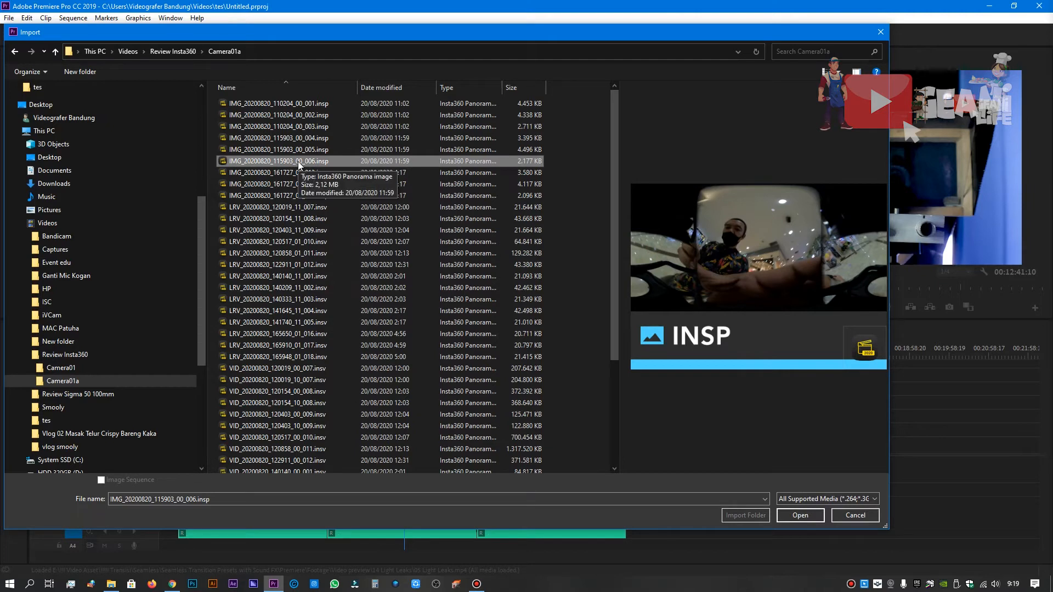
# - Preview the low-resolution LRV .insv videos, from LRV_20200820_140209_11_002 through LRV_20200820_165948_01_018
pyautogui.click(317, 292)
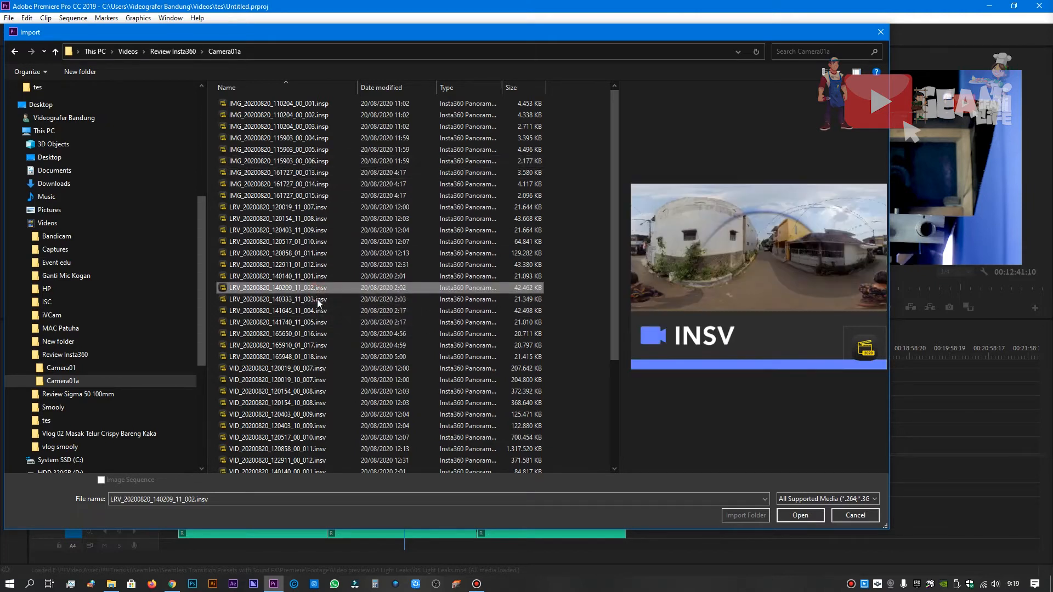
pyautogui.click(315, 310)
pyautogui.click(315, 300)
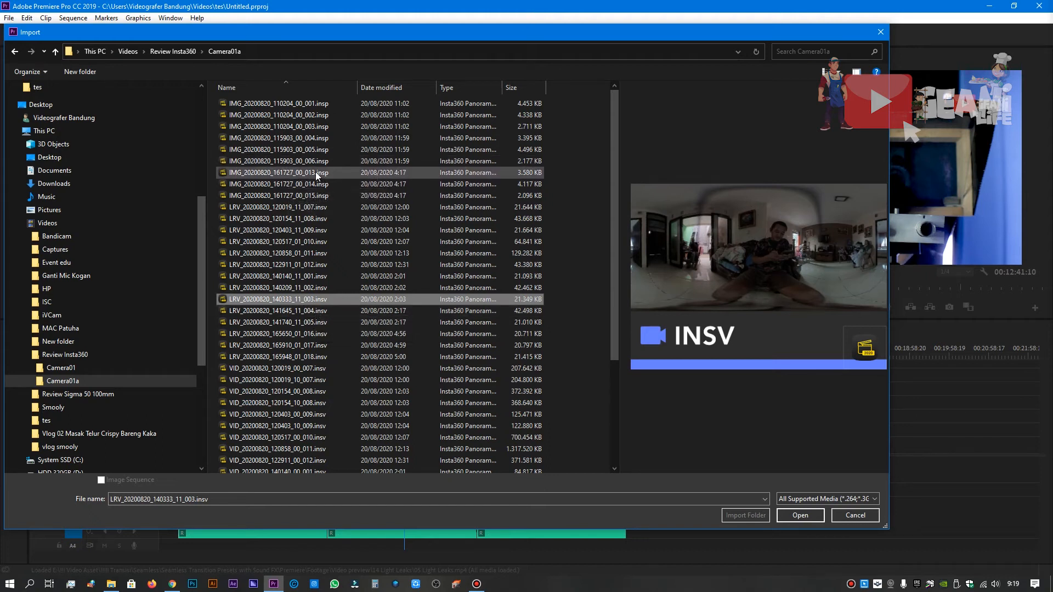
pyautogui.click(296, 310)
pyautogui.click(301, 323)
pyautogui.click(299, 333)
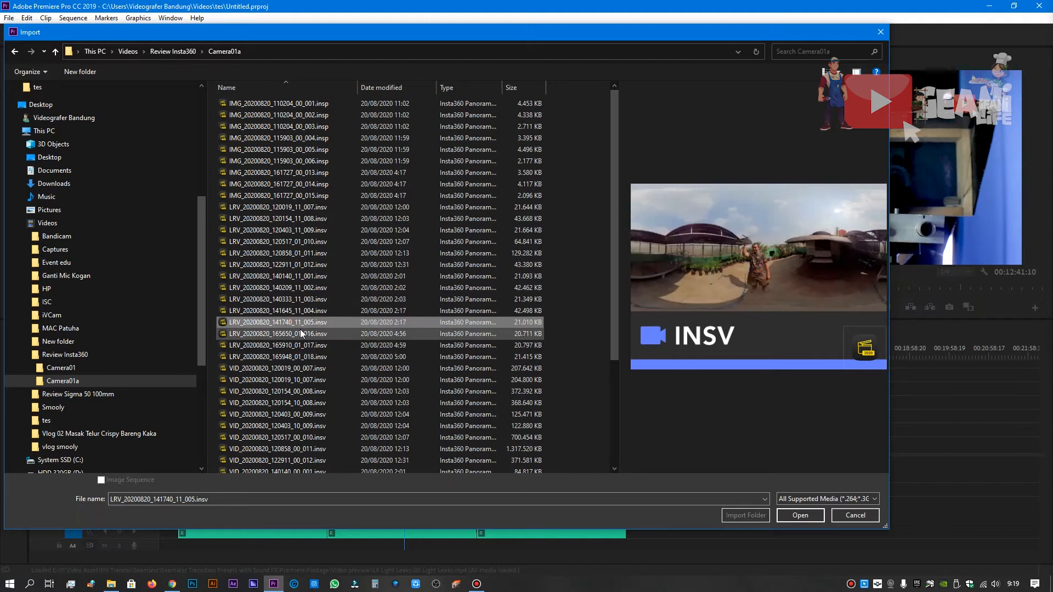
pyautogui.click(298, 345)
pyautogui.click(294, 358)
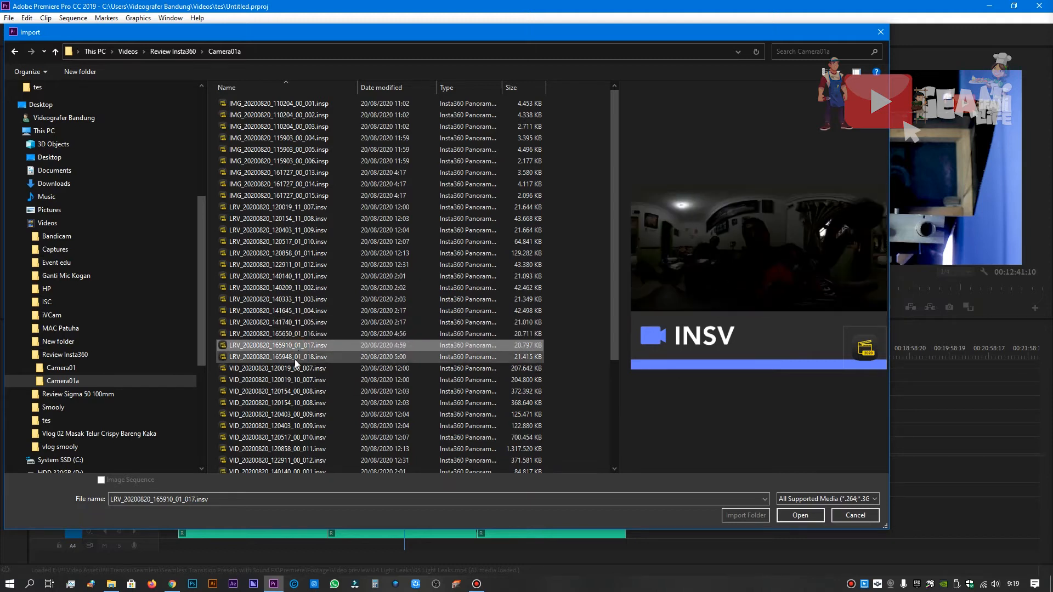
# - Compare the previews of the VID .insv files and import VID_20200820_120858_00_011.insv into the bin
pyautogui.click(290, 369)
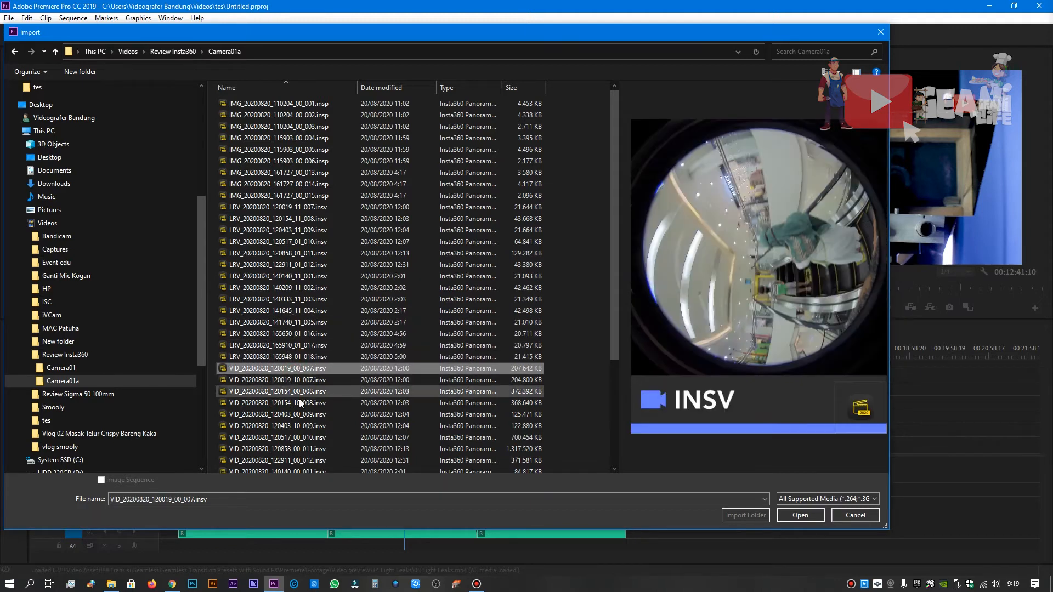
pyautogui.click(285, 380)
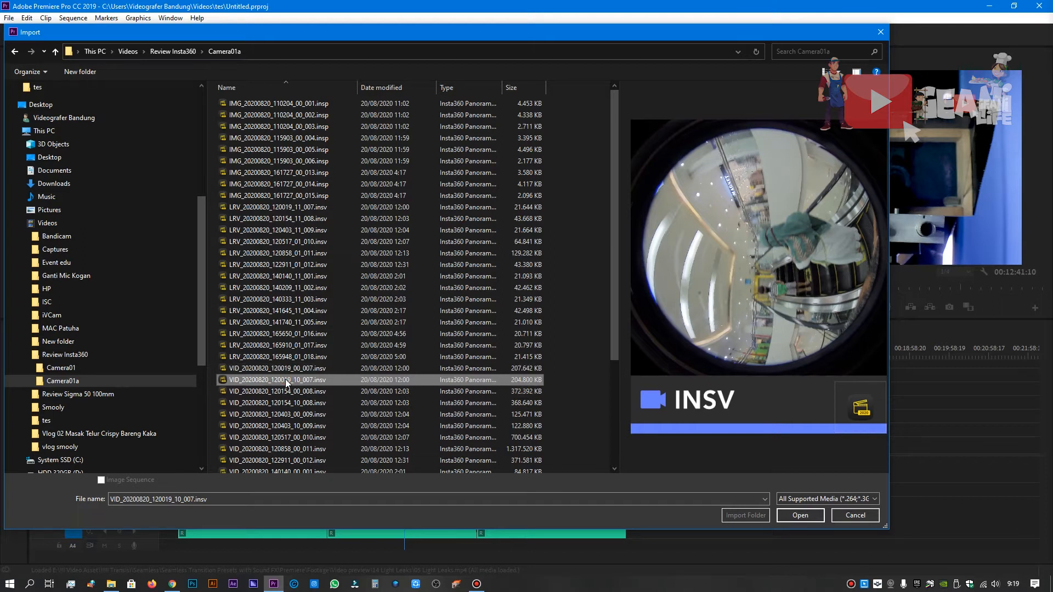
pyautogui.click(291, 403)
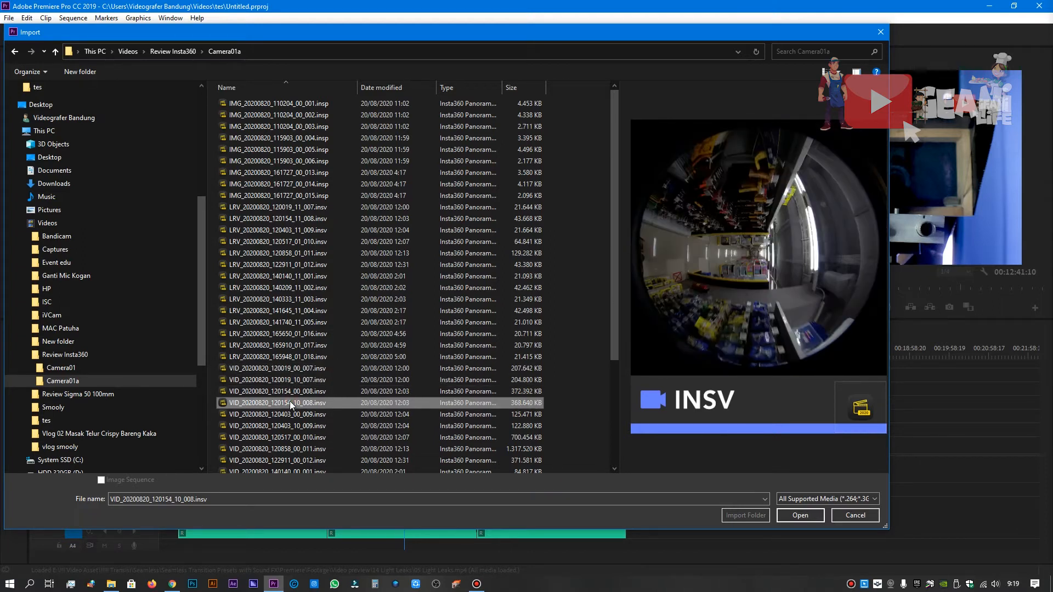
pyautogui.click(345, 449)
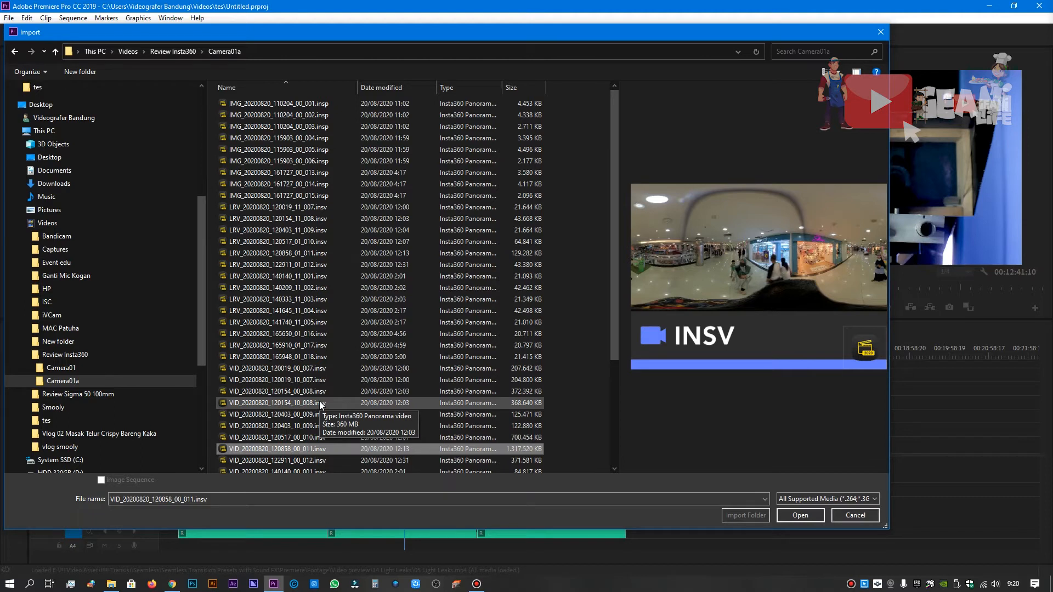
pyautogui.click(800, 516)
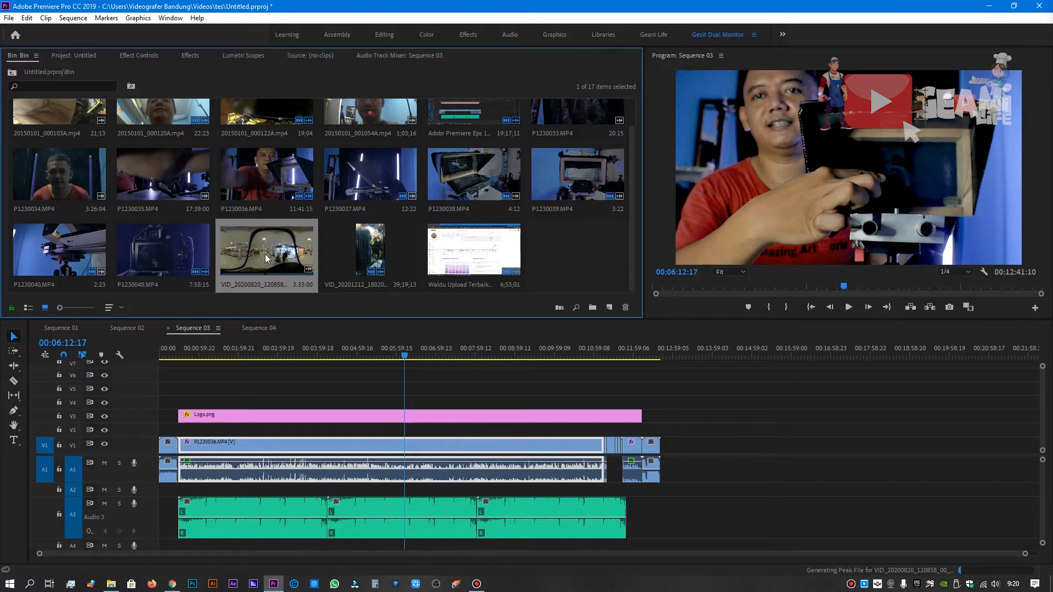
# - Place the imported .insv clip on V1 and A1 of Sequence 03, past the existing clips, and play its beginning
pyautogui.moveTo(261, 252); pyautogui.dragTo(716, 446)
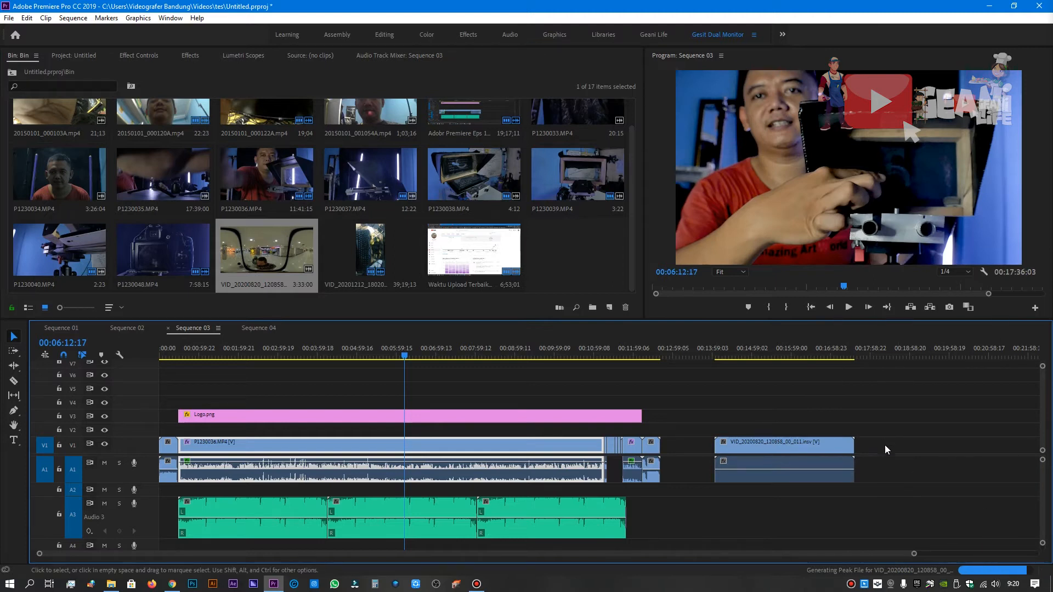
pyautogui.keyDown('alt'); pyautogui.scroll(5, 877, 424); pyautogui.keyUp('alt')
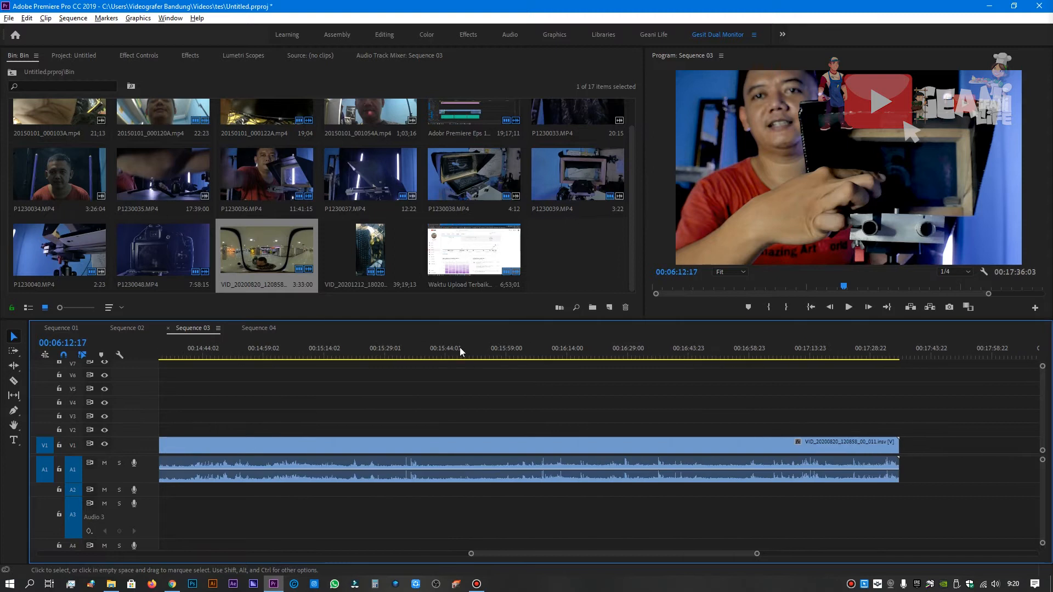
pyautogui.keyDown('alt'); pyautogui.scroll(-3, 508, 413); pyautogui.keyUp('alt')
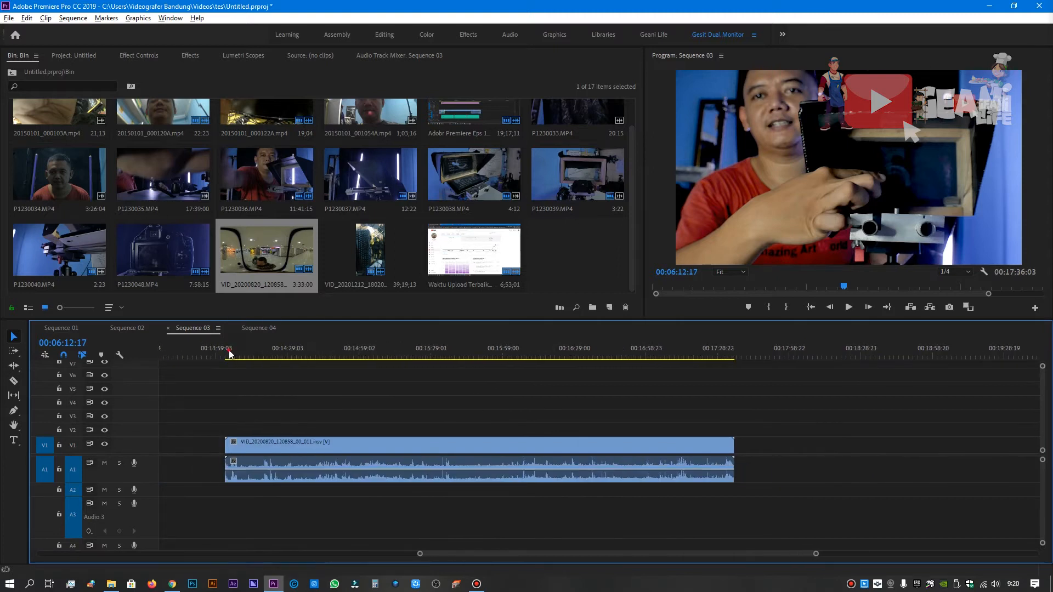
pyautogui.click(228, 352)
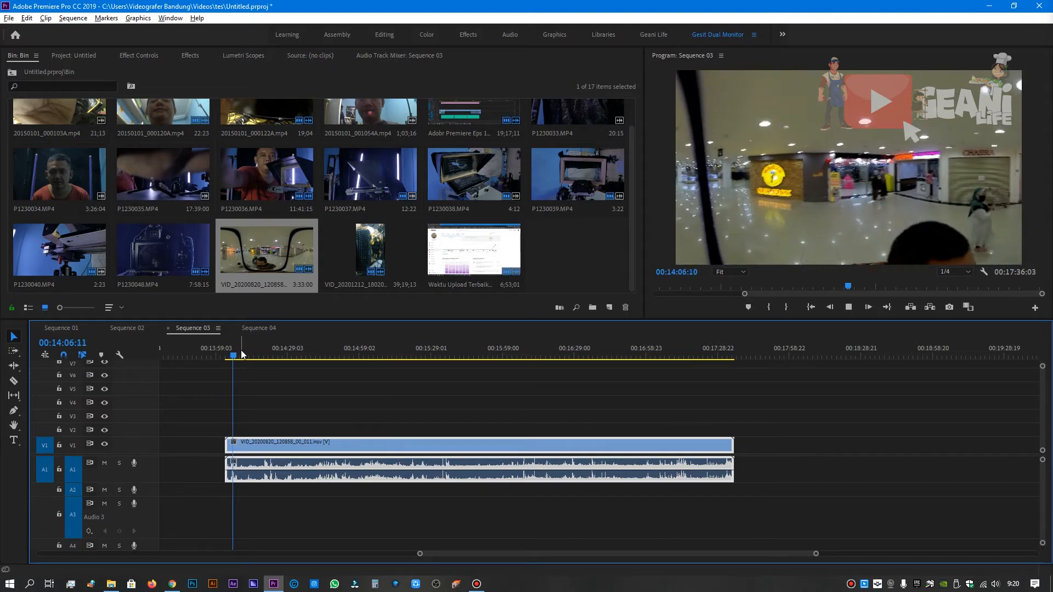
pyautogui.press('space')
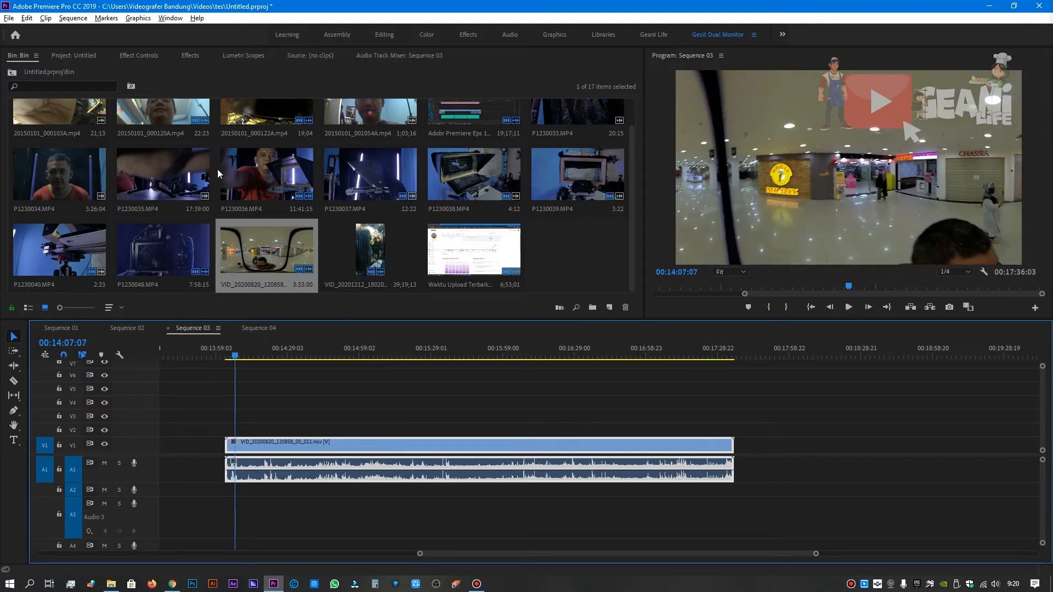
# - Find GoPro FX Reframe in the GoPro FX video effects and apply it to the .insv clip on V1
pyautogui.click(75, 59)
pyautogui.click(198, 56)
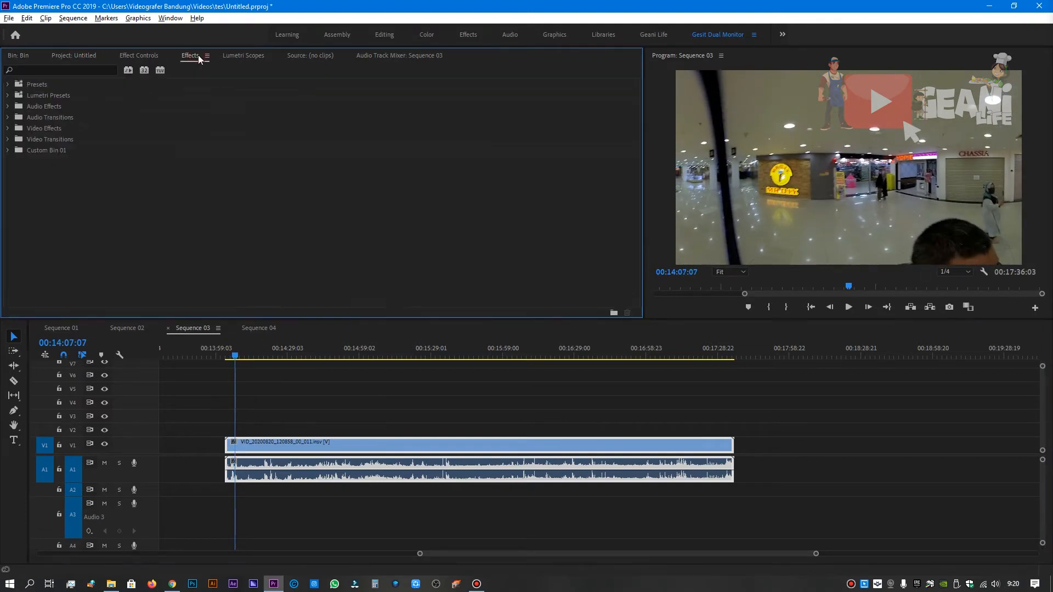
pyautogui.click(8, 150)
pyautogui.click(8, 150)
pyautogui.click(8, 140)
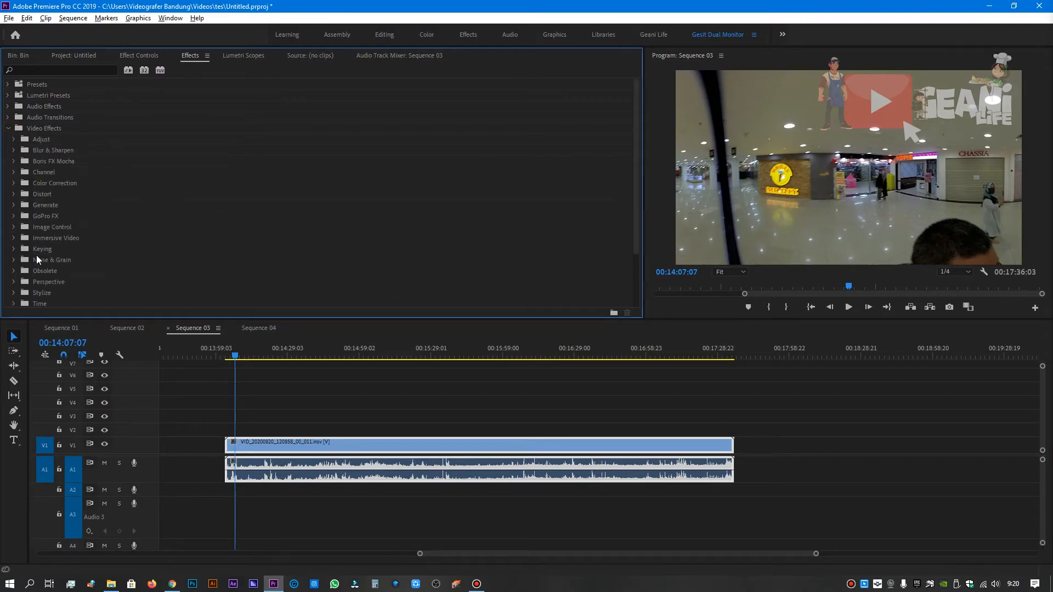
pyautogui.click(13, 216)
pyautogui.click(67, 229)
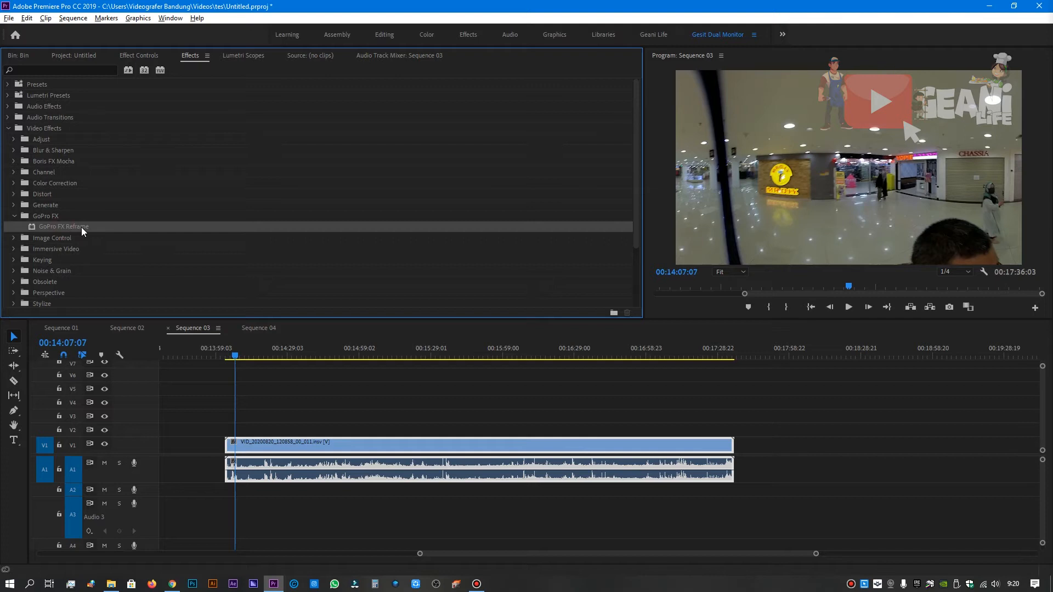
pyautogui.moveTo(73, 226); pyautogui.dragTo(323, 443)
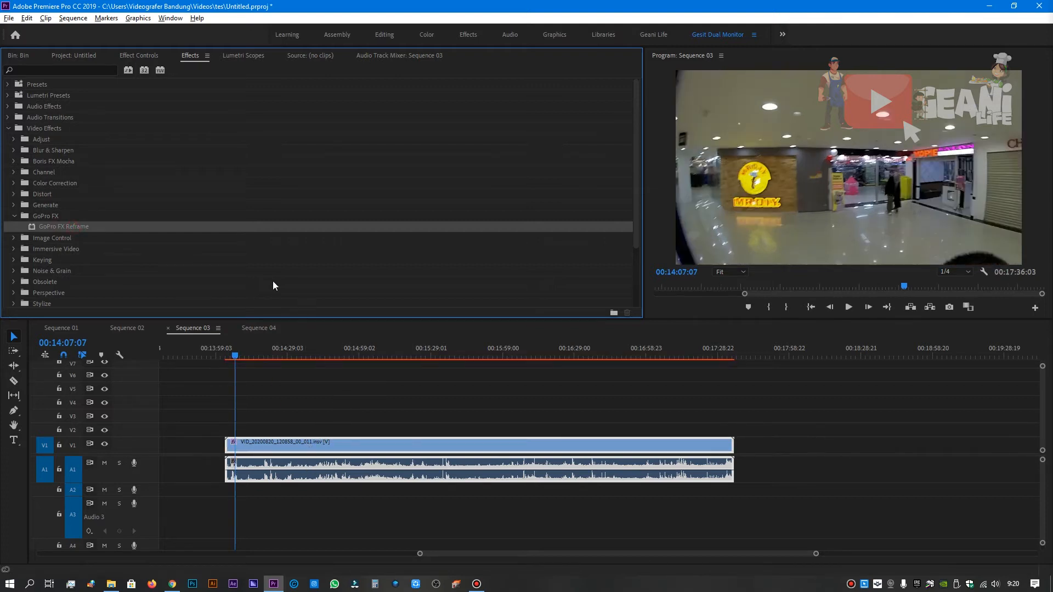
# - Set the Projection of the clip's GoPro FX Reframe effect to GoPro HD 16:9 (1920x1080)
pyautogui.click(141, 56)
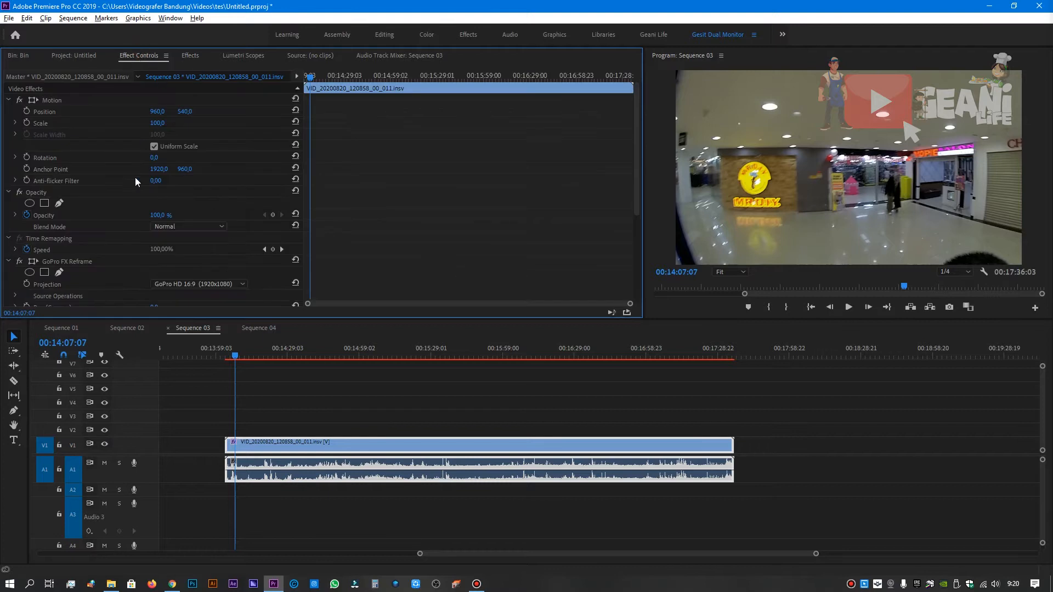
pyautogui.scroll(-5, 75, 225)
pyautogui.scroll(2, 95, 193)
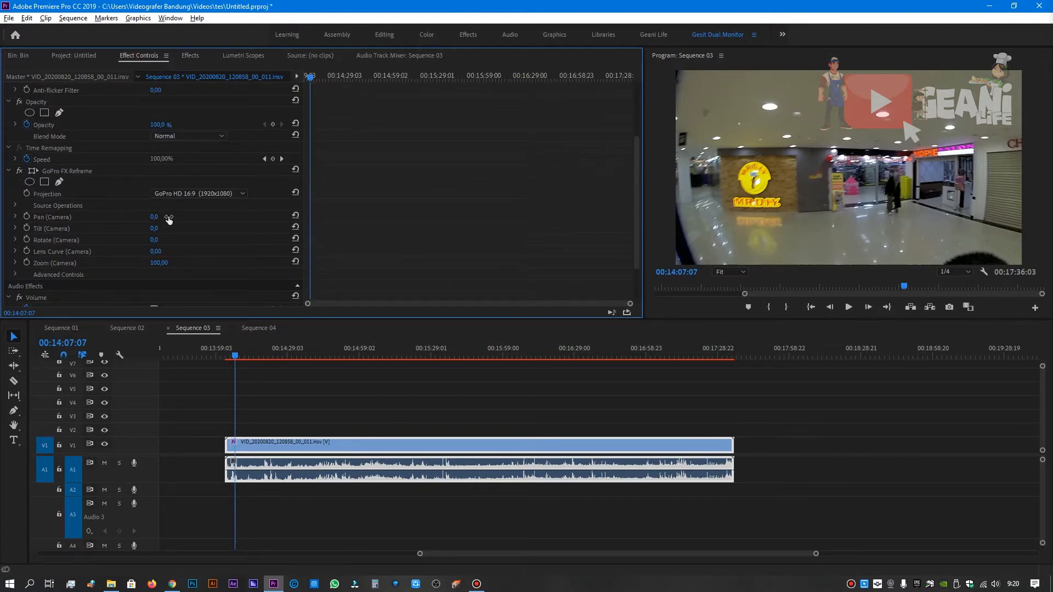
pyautogui.click(244, 196)
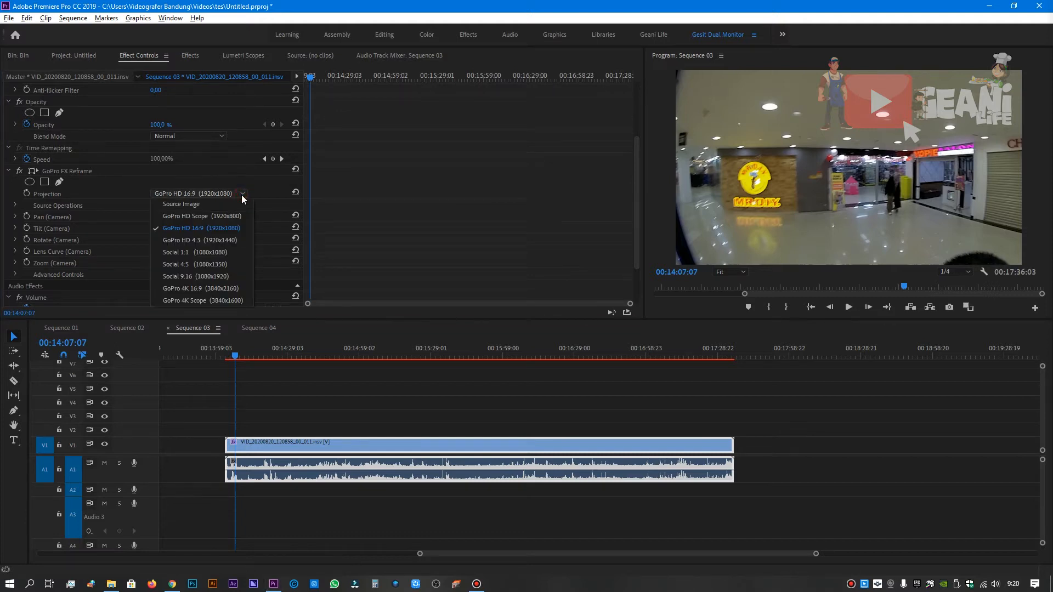
pyautogui.click(231, 231)
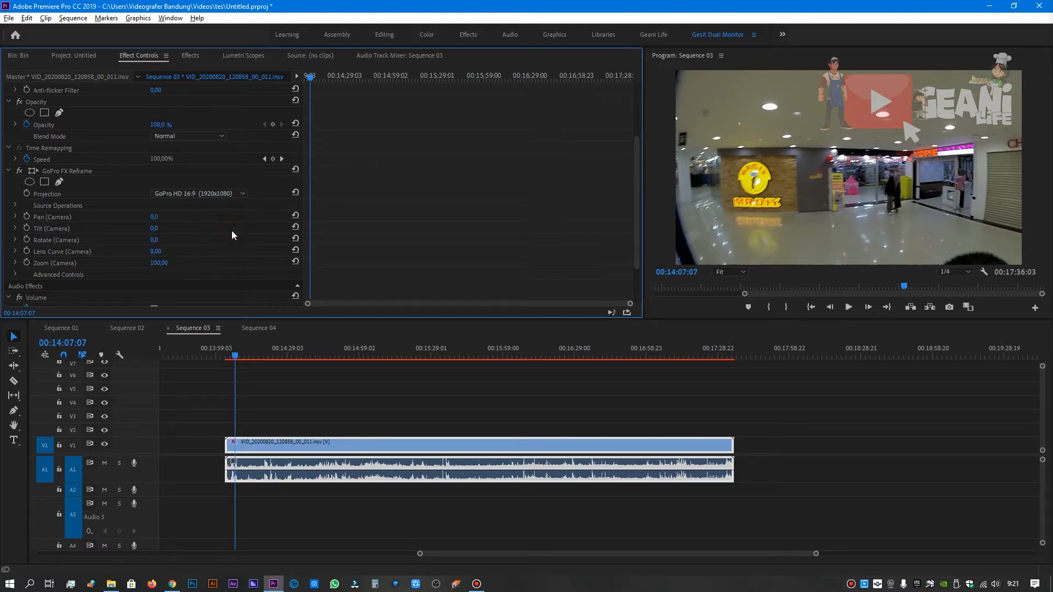
# - Try a Yaw (360° Source) of -53° in the Source Operations of GoPro FX Reframe and undo it
pyautogui.click(15, 205)
pyautogui.scroll(-3, 68, 213)
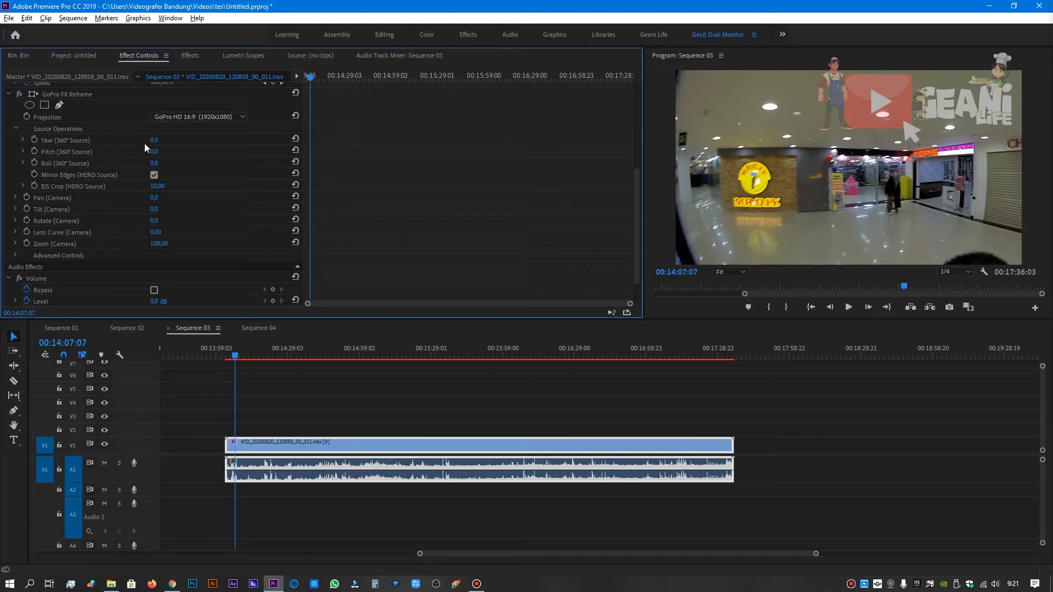
pyautogui.click(22, 141)
pyautogui.moveTo(157, 148); pyautogui.dragTo(192, 200)
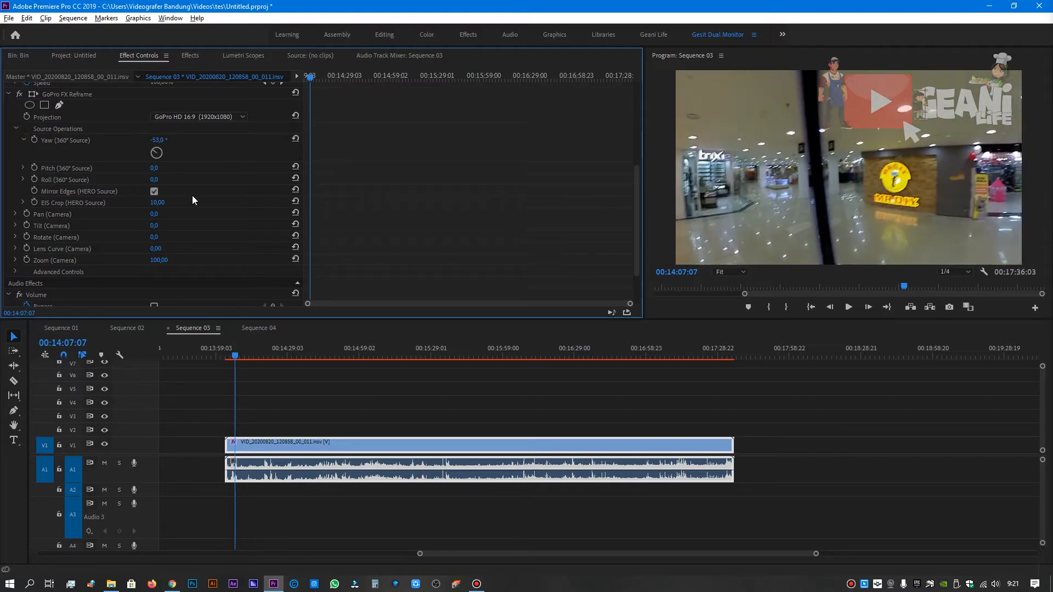
pyautogui.hotkey('ctrl', 'z')
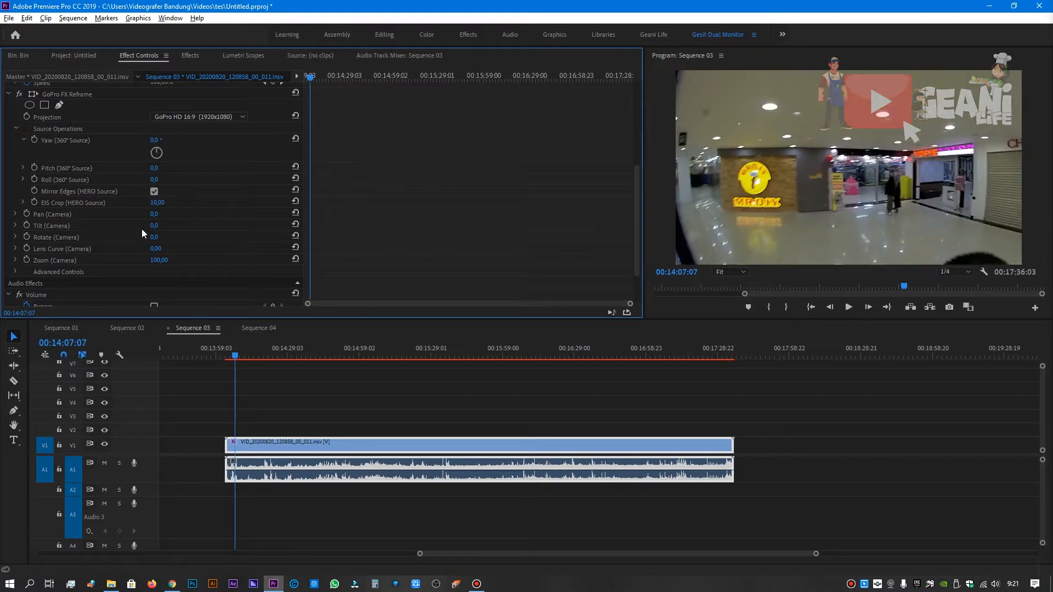
# - Try a Pan (Camera) of -31° in GoPro FX Reframe, undo it and collapse the Source Operations
pyautogui.moveTo(154, 215); pyautogui.dragTo(233, 264)
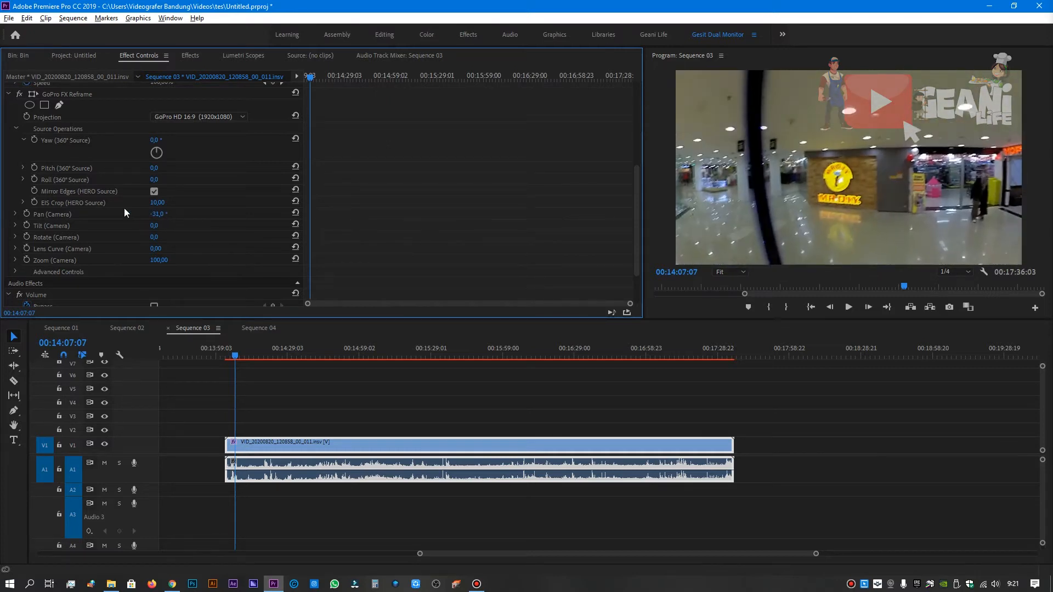
pyautogui.hotkey('ctrl', 'z')
pyautogui.click(22, 138)
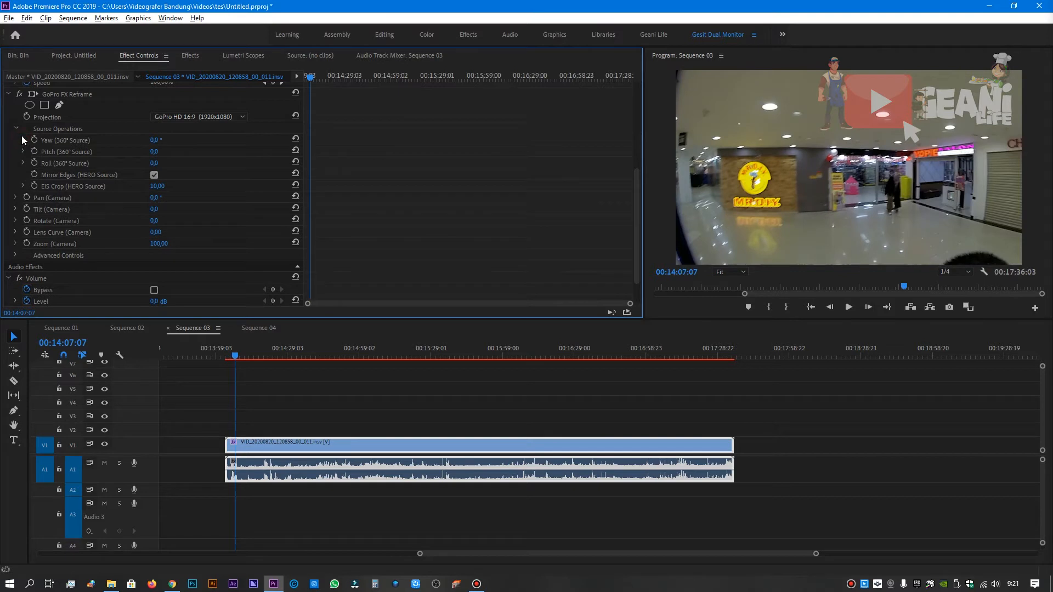
pyautogui.click(16, 130)
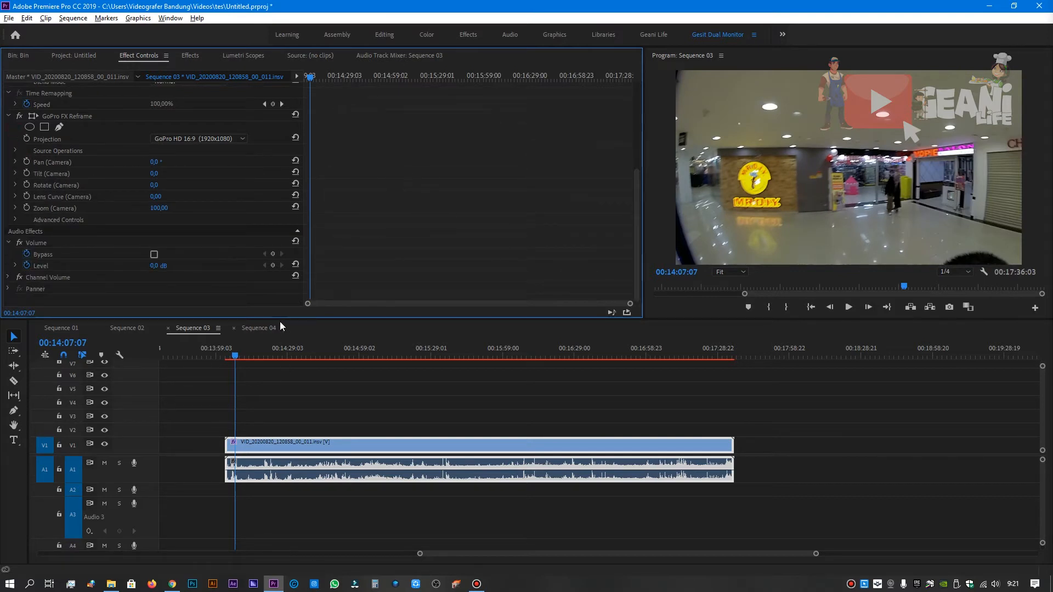
# - Move the playhead to 00:14:09:21 near the start of the reframed clip and make the Program monitor active
pyautogui.click(231, 357)
pyautogui.moveTo(232, 357); pyautogui.dragTo(241, 357)
pyautogui.click(806, 200)
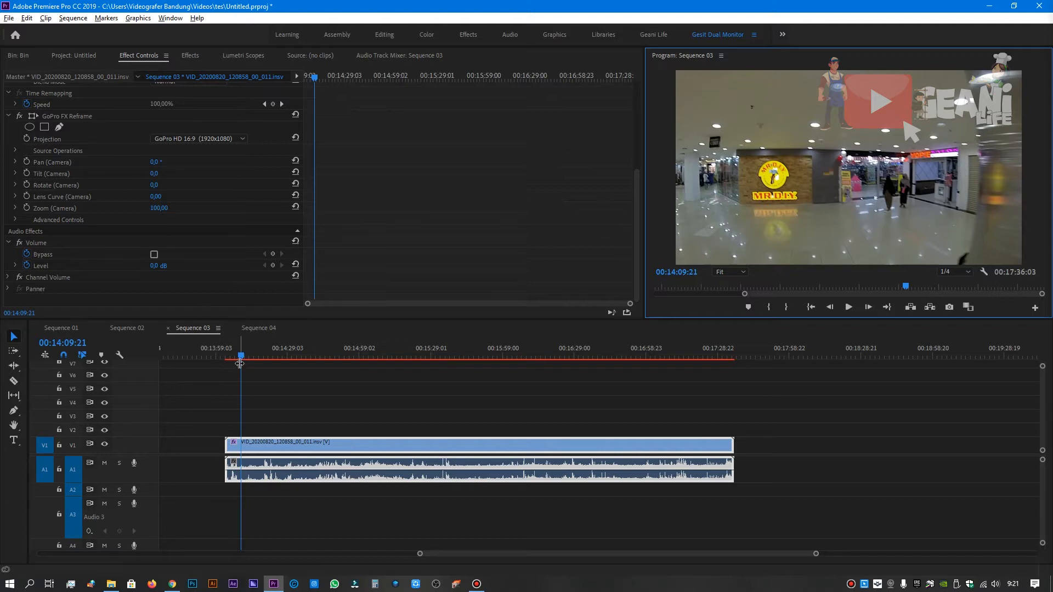
# - At the clip start, 00:14:03:03, set Pan (Camera) to 174° and Tilt (Camera) to -2° and enable keyframing for both
pyautogui.moveTo(242, 361); pyautogui.dragTo(226, 363)
pyautogui.moveTo(306, 78); pyautogui.dragTo(291, 80)
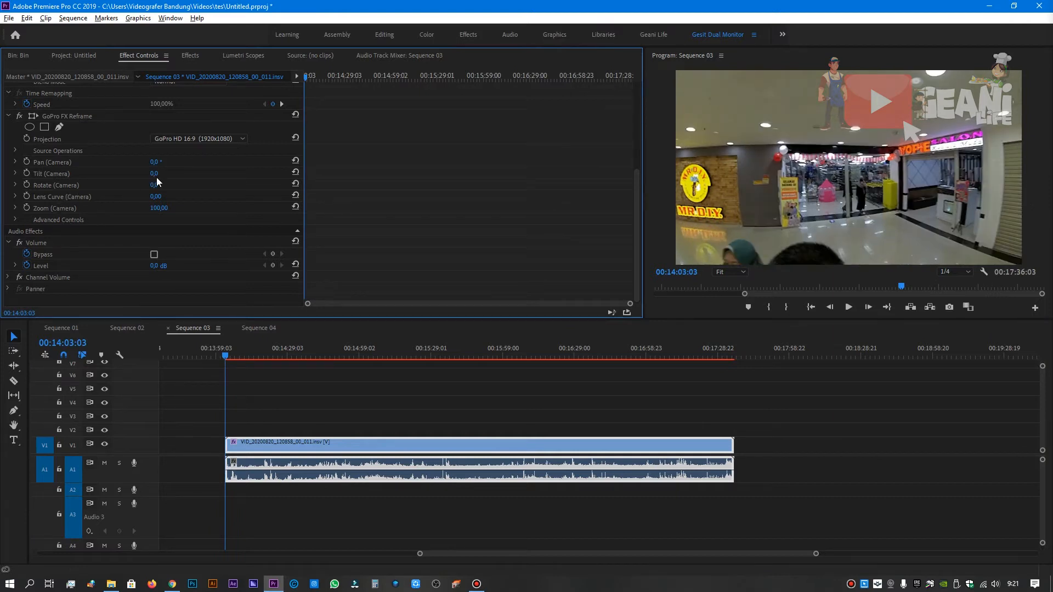
pyautogui.moveTo(154, 176); pyautogui.dragTo(246, 164)
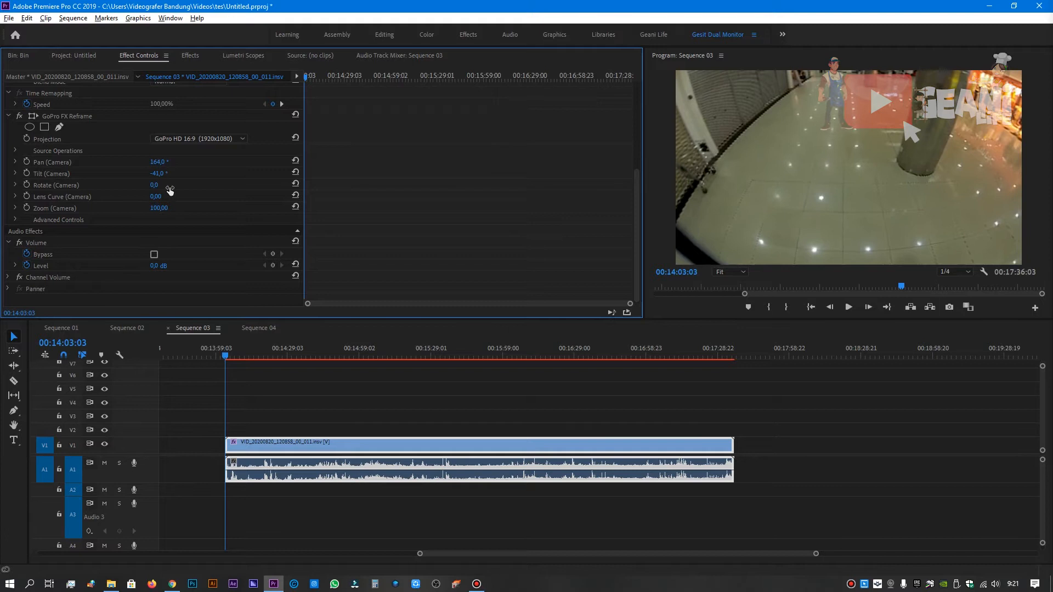
pyautogui.moveTo(155, 179)
pyautogui.mouseDown()
pyautogui.moveTo(186, 179)
pyautogui.moveTo(160, 164)
pyautogui.mouseUp()
pyautogui.click(27, 162)
pyautogui.click(26, 174)
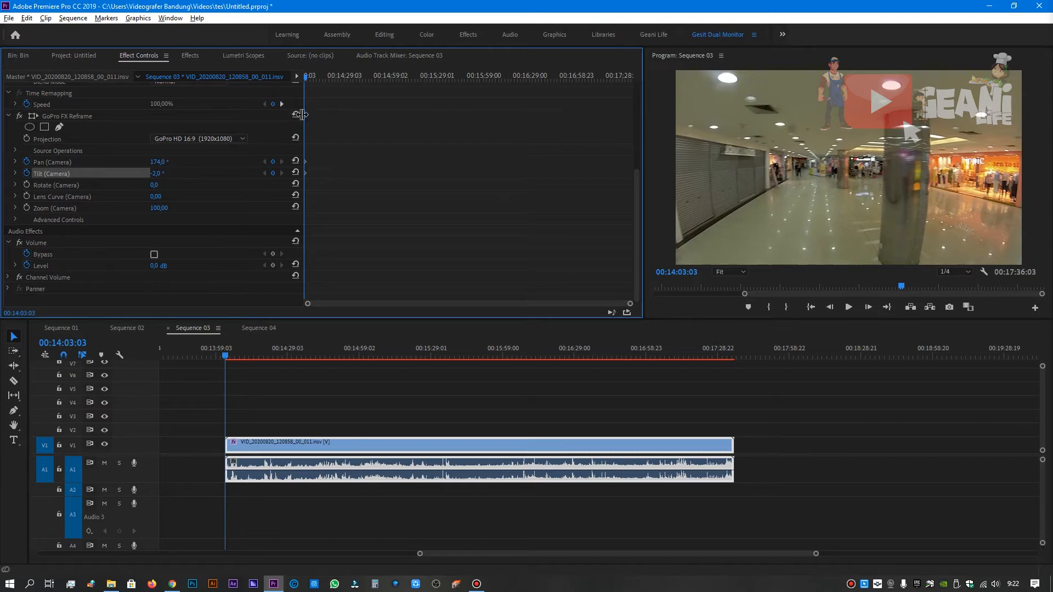
# - At 00:14:14:20, set Pan (Camera) to 253°, Rotate (Camera) to -7° and Lens Curve (Camera) to 79
pyautogui.moveTo(306, 82); pyautogui.dragTo(325, 78)
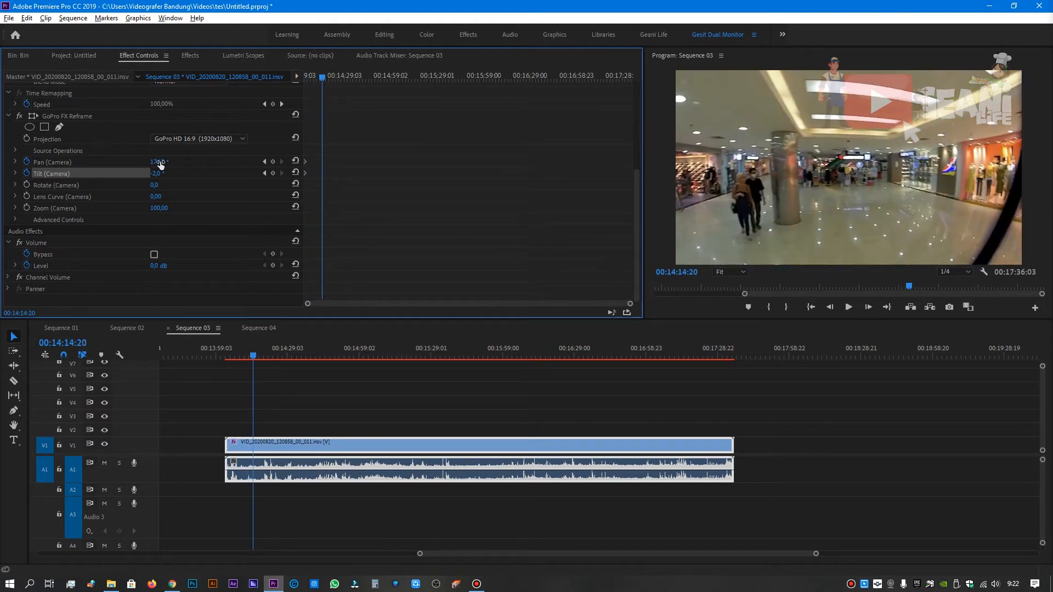
pyautogui.moveTo(159, 165); pyautogui.dragTo(202, 164)
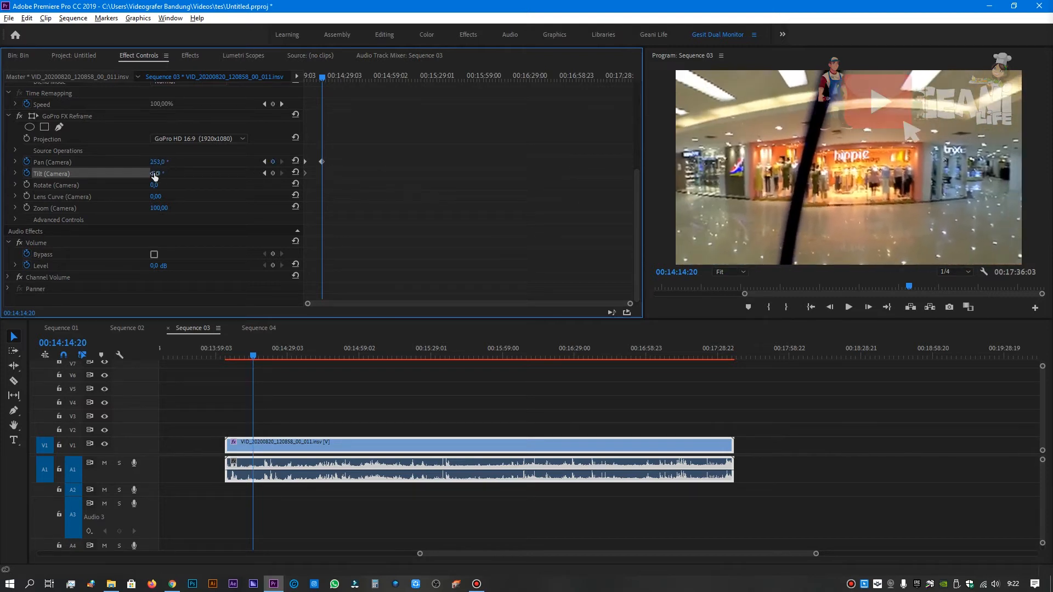
pyautogui.moveTo(154, 189); pyautogui.dragTo(148, 189)
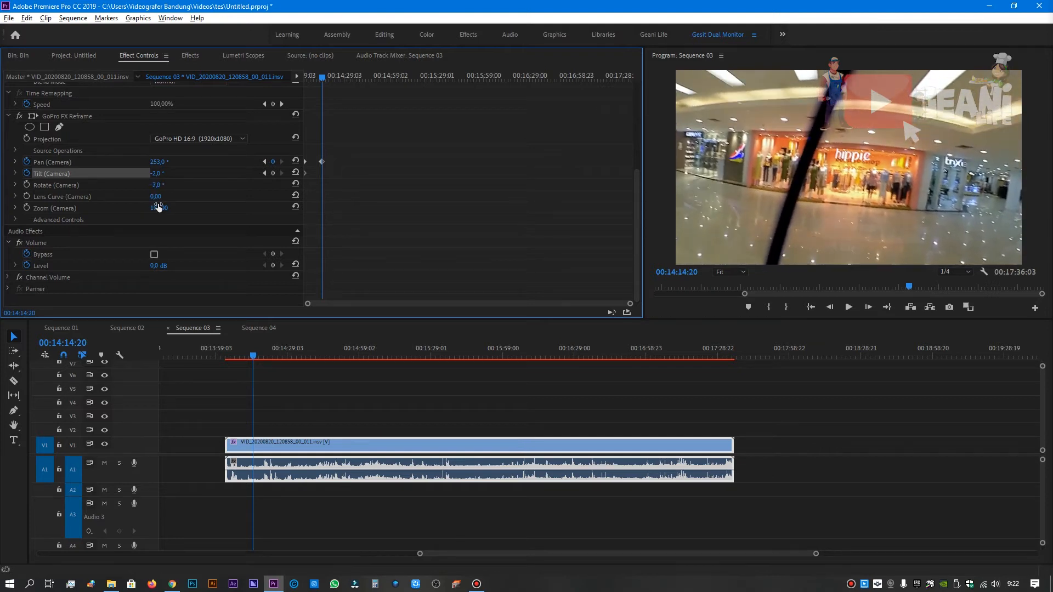
pyautogui.click(157, 210)
pyautogui.click(156, 198)
pyautogui.moveTo(156, 198); pyautogui.dragTo(188, 198)
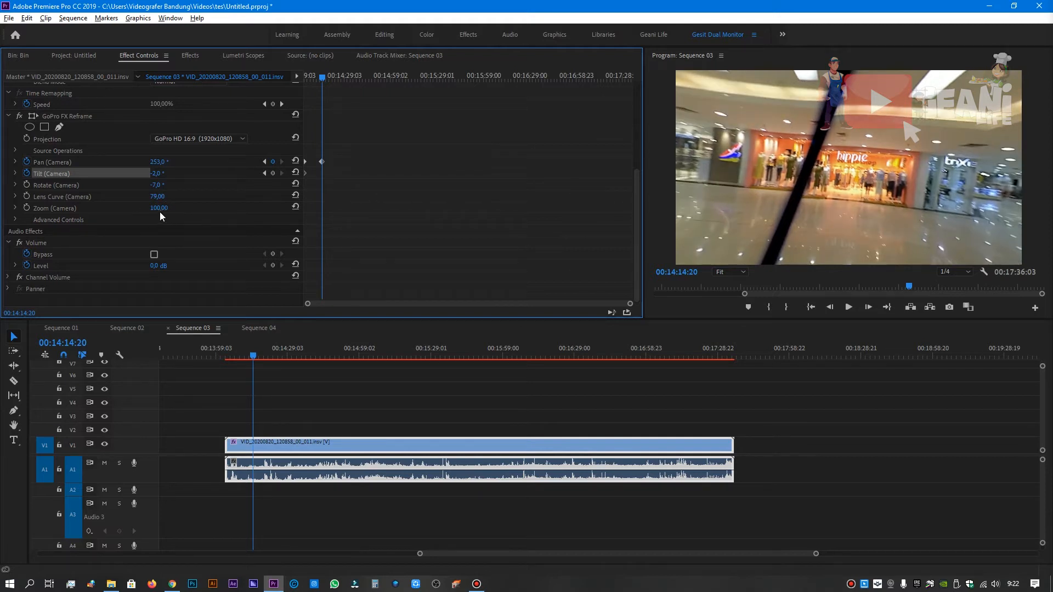
# - Enable keyframing for Zoom (Camera) at 00:14:14:20 and add another Zoom keyframe of 100 at the clip start, 00:14:03:03
pyautogui.click(27, 208)
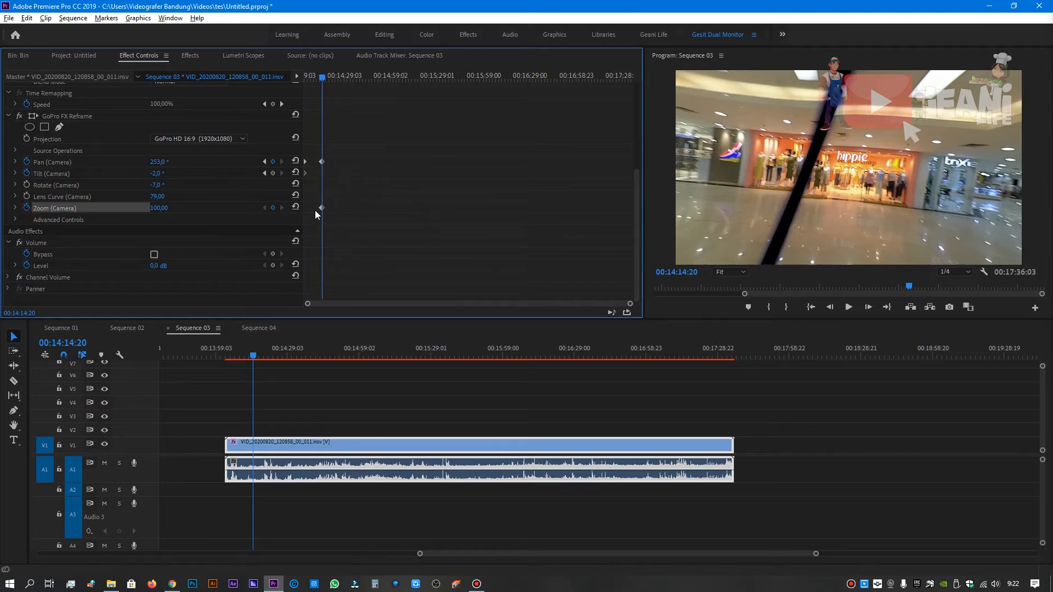
pyautogui.moveTo(321, 80); pyautogui.dragTo(296, 73)
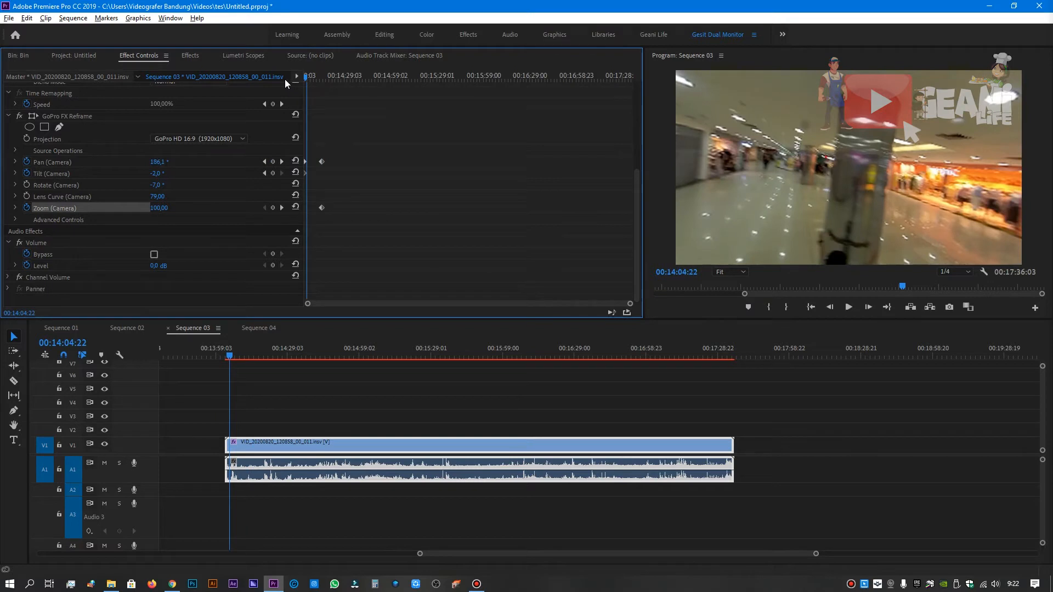
pyautogui.click(26, 209)
pyautogui.click(594, 308)
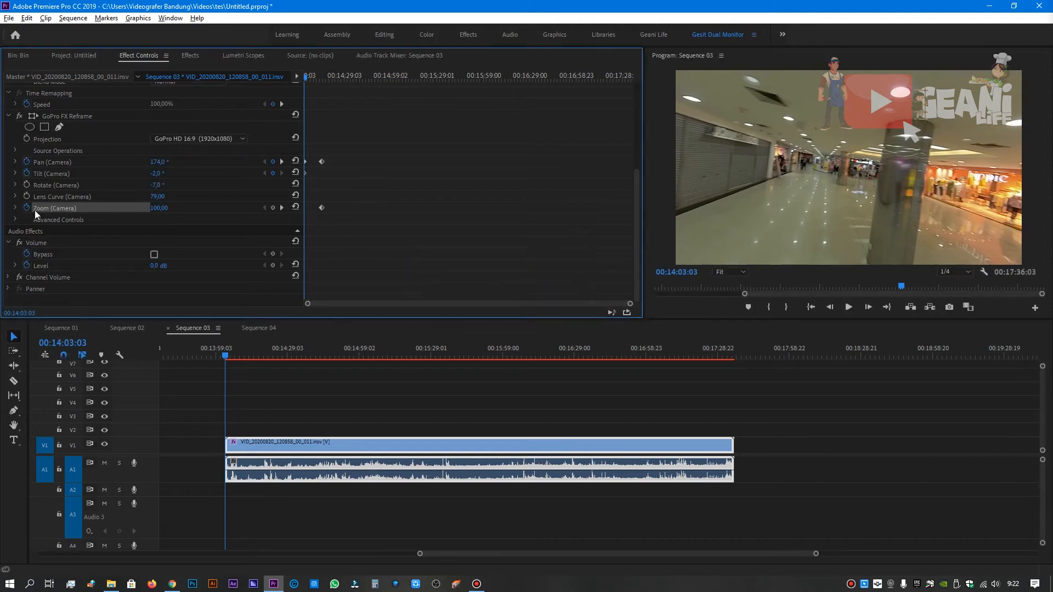
pyautogui.click(16, 208)
pyautogui.click(273, 209)
# - Replace the Zoom (Camera) keyframe at 00:14:14:20 with one set to 246
pyautogui.moveTo(307, 81); pyautogui.dragTo(324, 81)
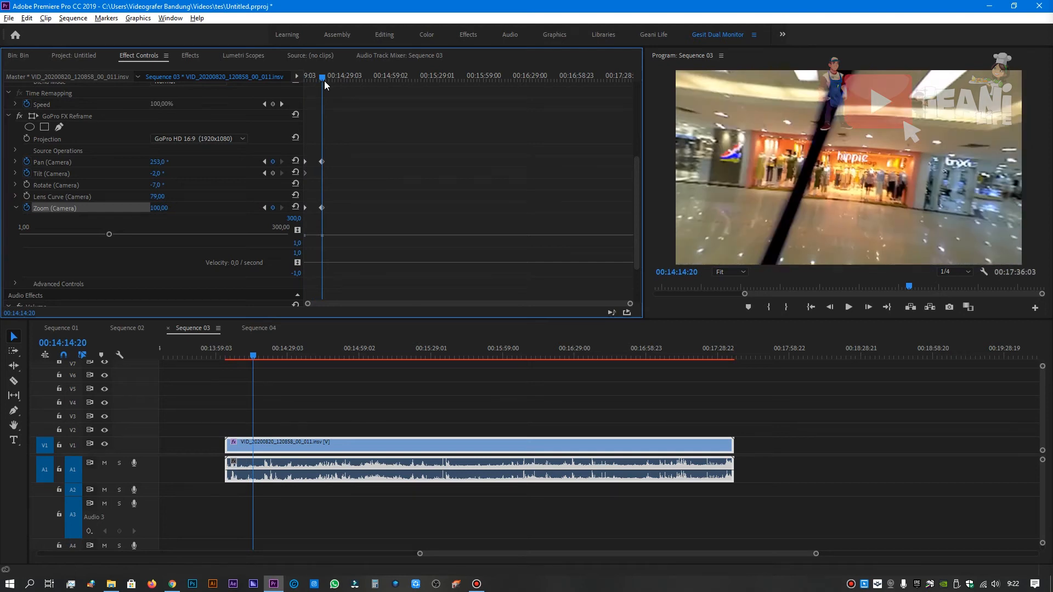
pyautogui.click(322, 208)
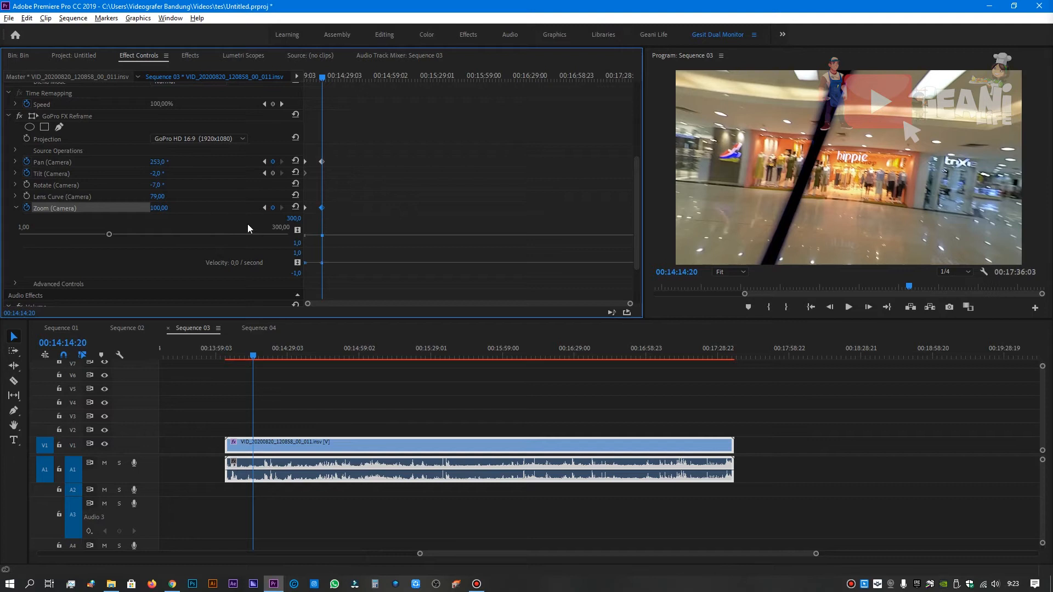
pyautogui.press('Delete')
pyautogui.moveTo(159, 214); pyautogui.dragTo(269, 214)
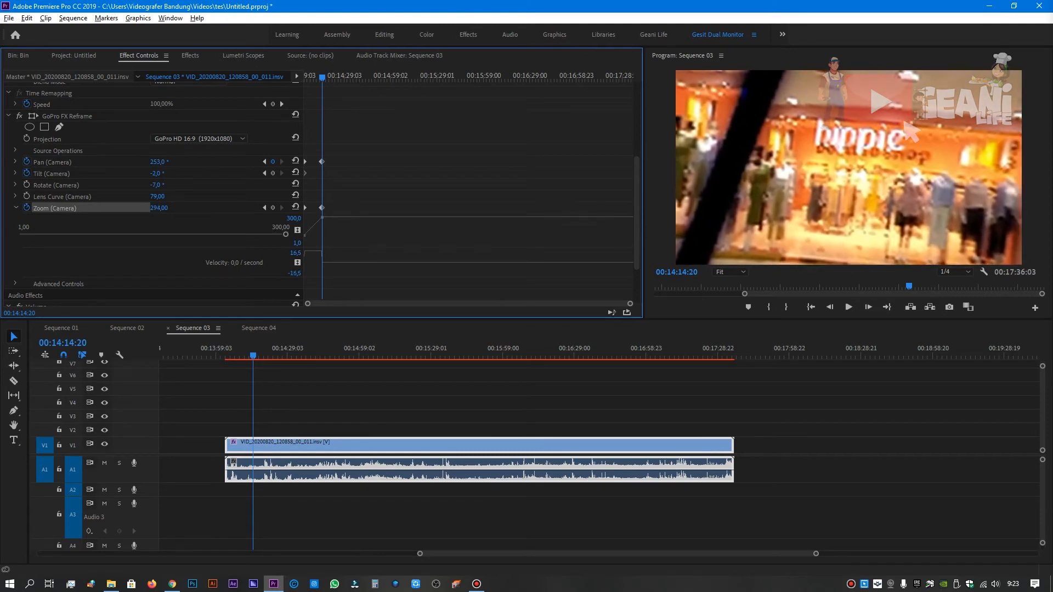
pyautogui.moveTo(269, 214); pyautogui.dragTo(240, 214)
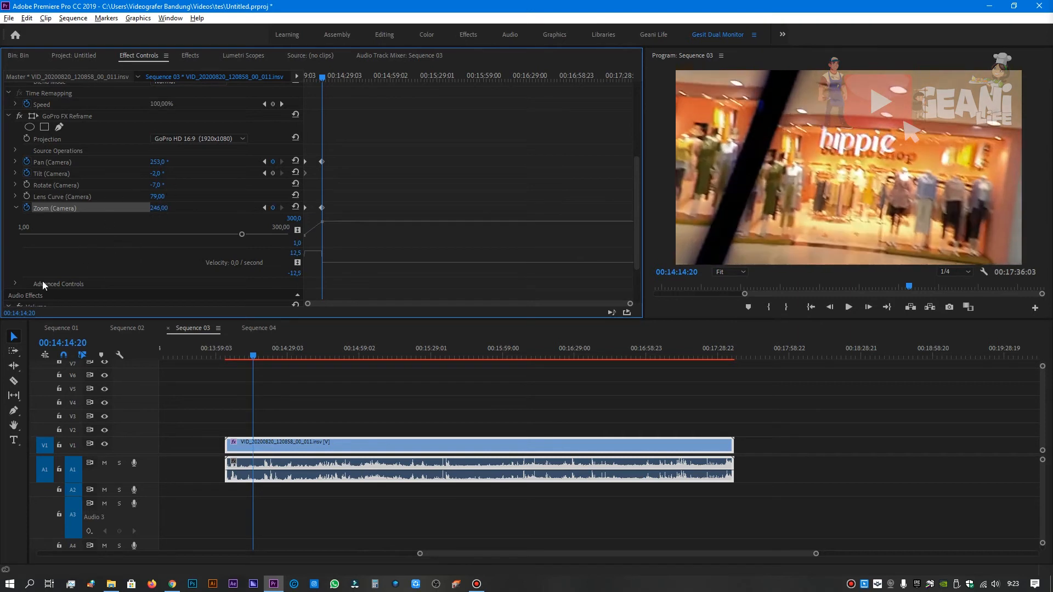
# - In the Advanced Controls of GoPro FX Reframe, set X Offset (Camera) to -4 and Y Offset (Camera) to -1
pyautogui.click(15, 284)
pyautogui.scroll(-5, 120, 279)
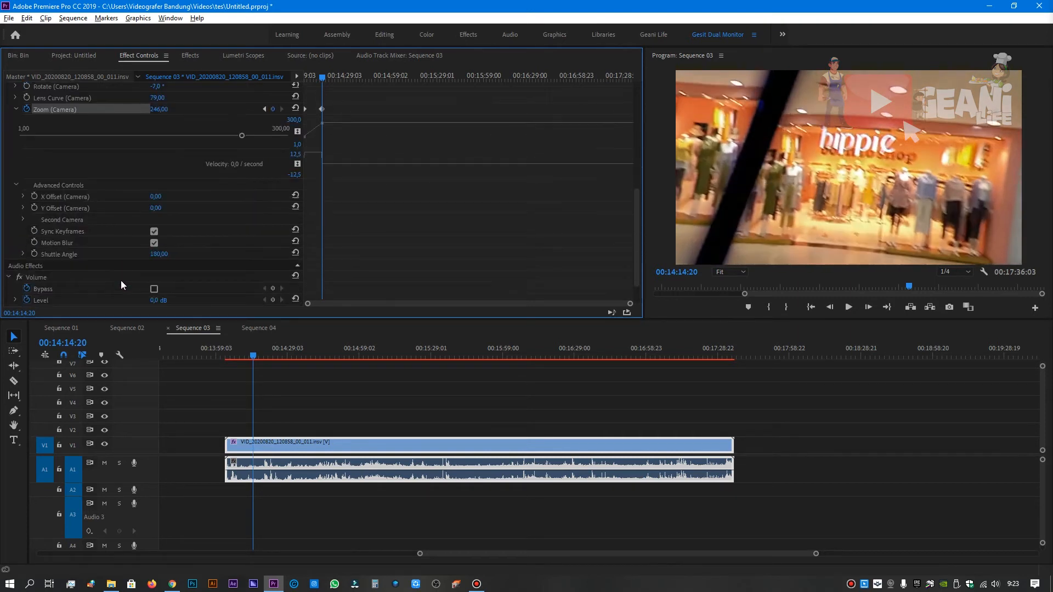
pyautogui.moveTo(155, 198); pyautogui.dragTo(165, 208)
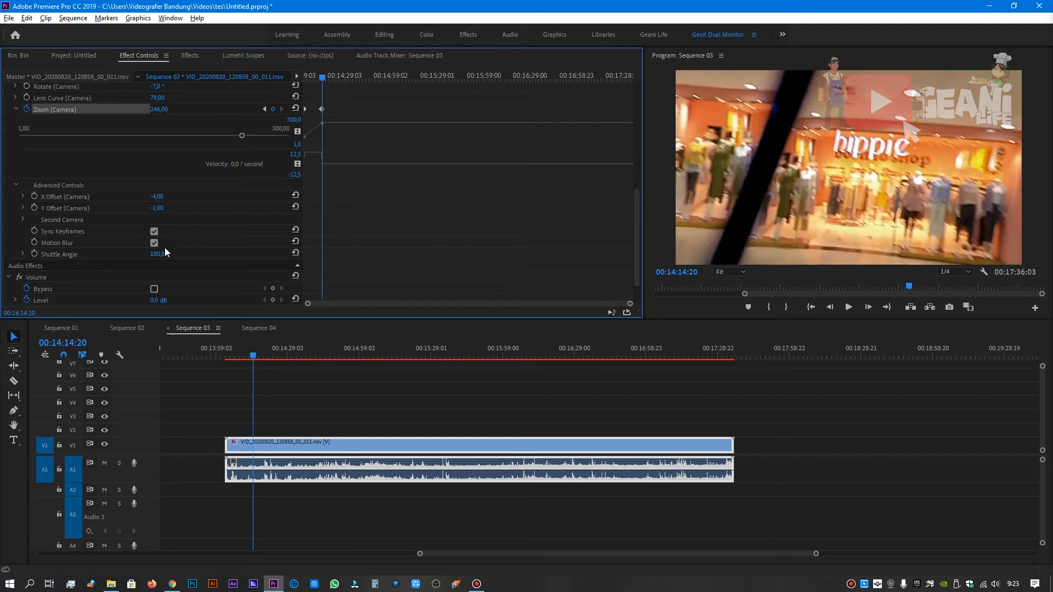
pyautogui.click(23, 254)
pyautogui.click(24, 254)
# - Try a Roll (360° Source) of -4° and a Pitch (360° Source) of 9° in the Source Operations and undo both
pyautogui.scroll(4, 183, 171)
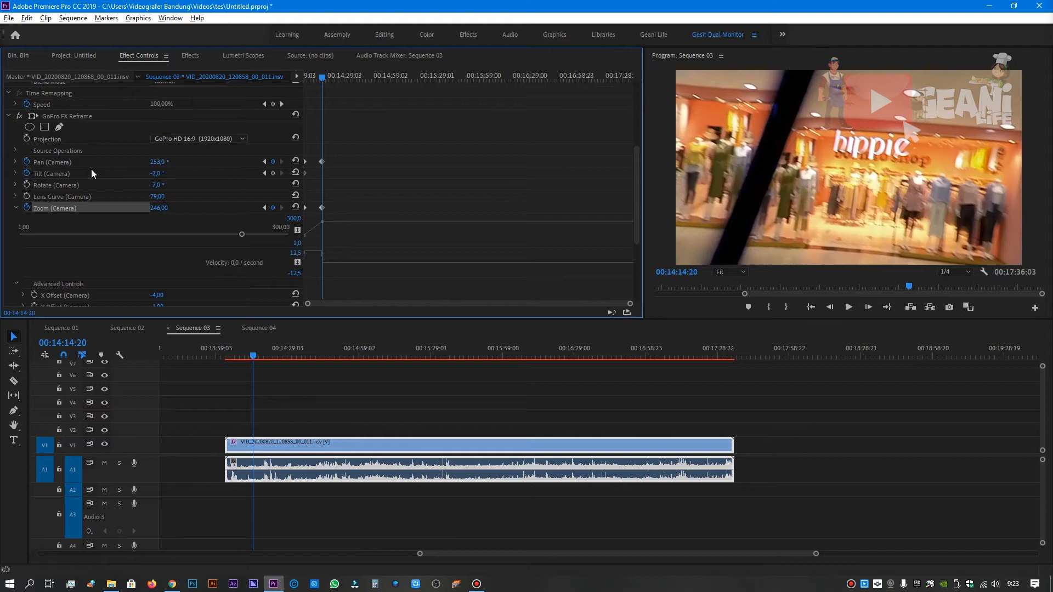
pyautogui.click(16, 151)
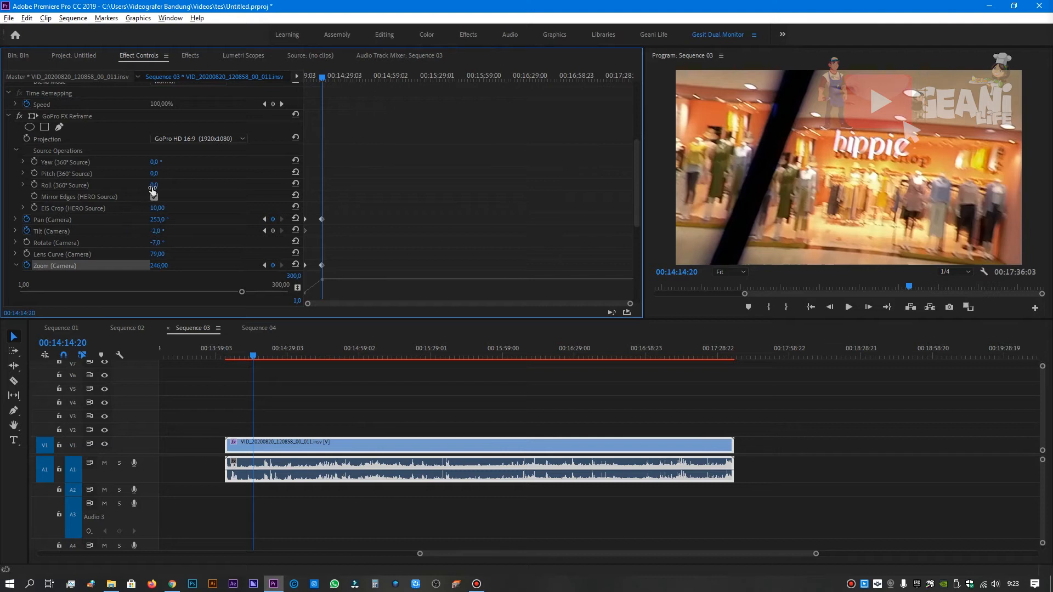
pyautogui.moveTo(154, 190); pyautogui.dragTo(169, 175)
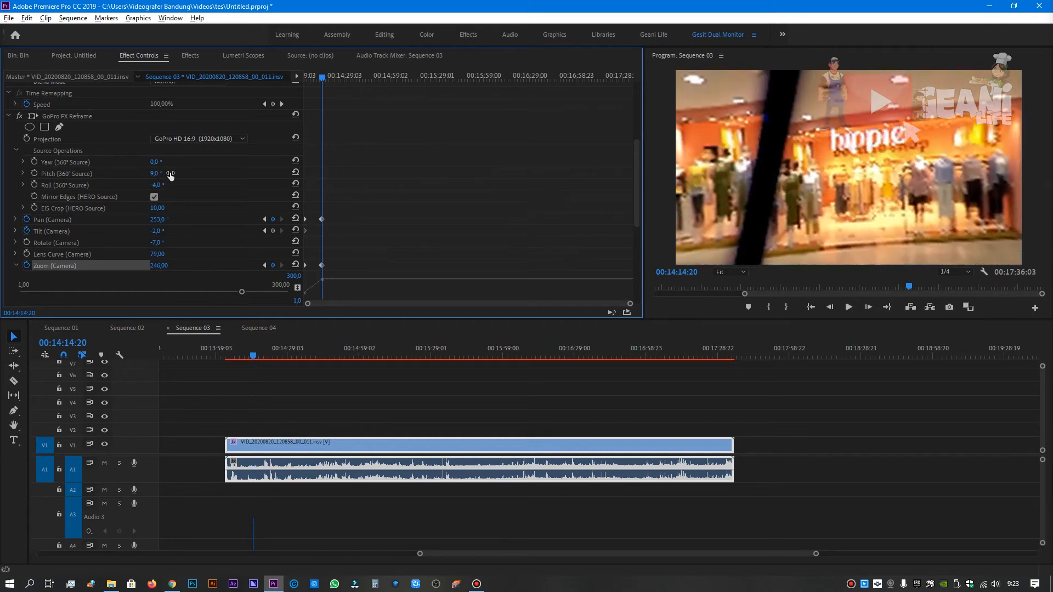
pyautogui.hotkey('ctrl', 'z')
pyautogui.hotkey('ctrl', 'z')
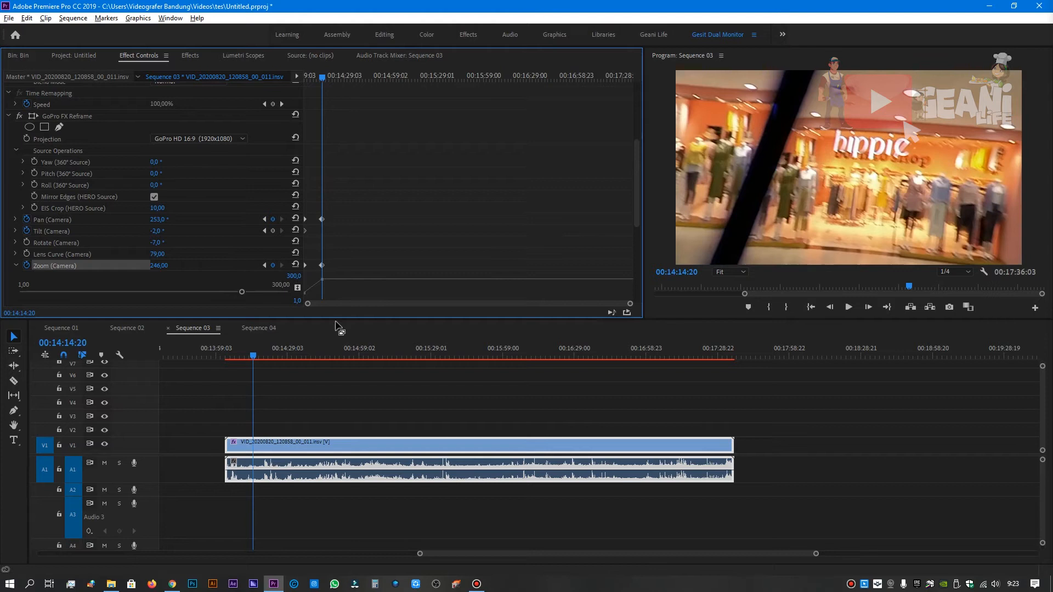
# - Play the clip from its start through the second keyframes to preview the animated pan and zoom
pyautogui.moveTo(322, 76); pyautogui.dragTo(279, 80)
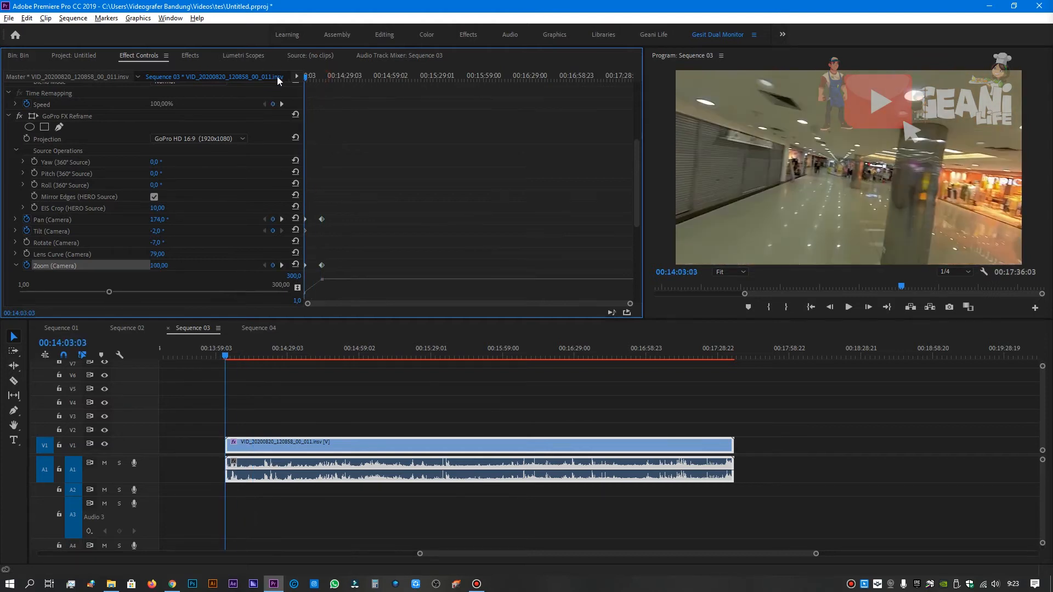
pyautogui.press('space')
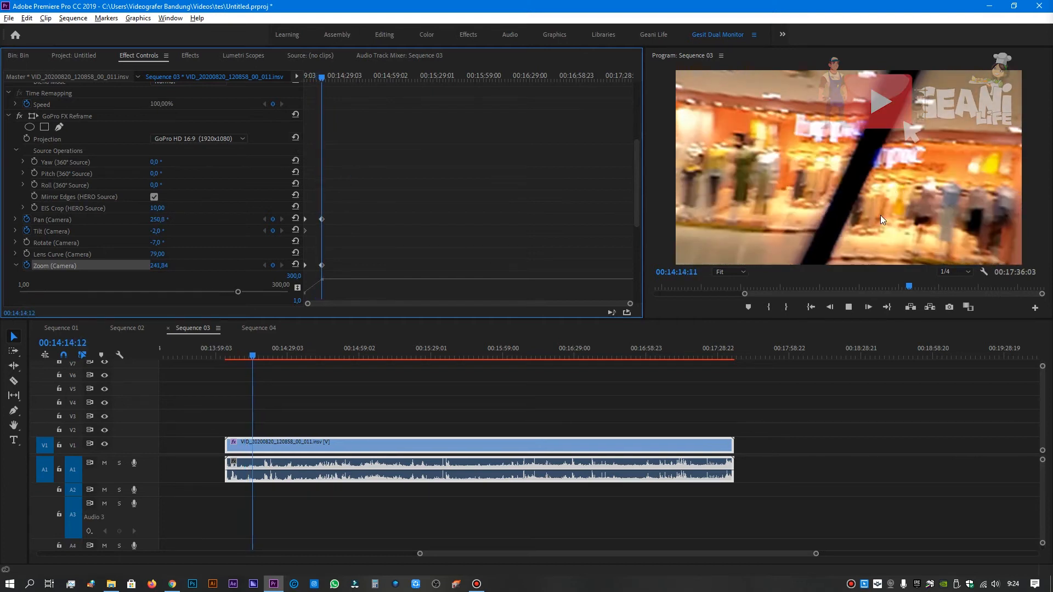
pyautogui.press('space')
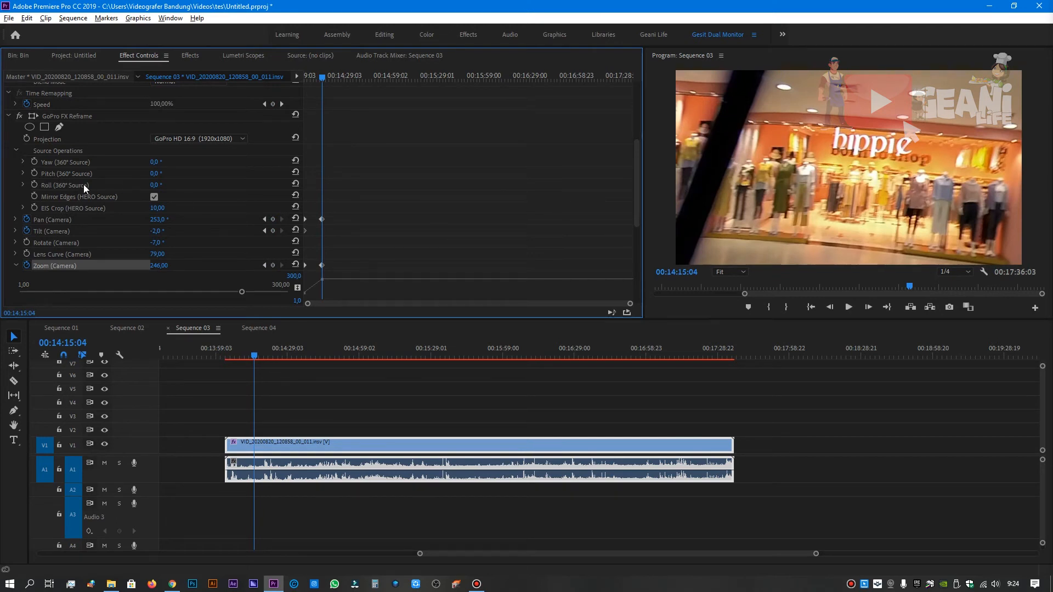
# - Try the GoPro HD Scope, GoPro HD 16:9, Social 1:1 and GoPro HD 4:3 options for the effect's Projection
pyautogui.click(201, 138)
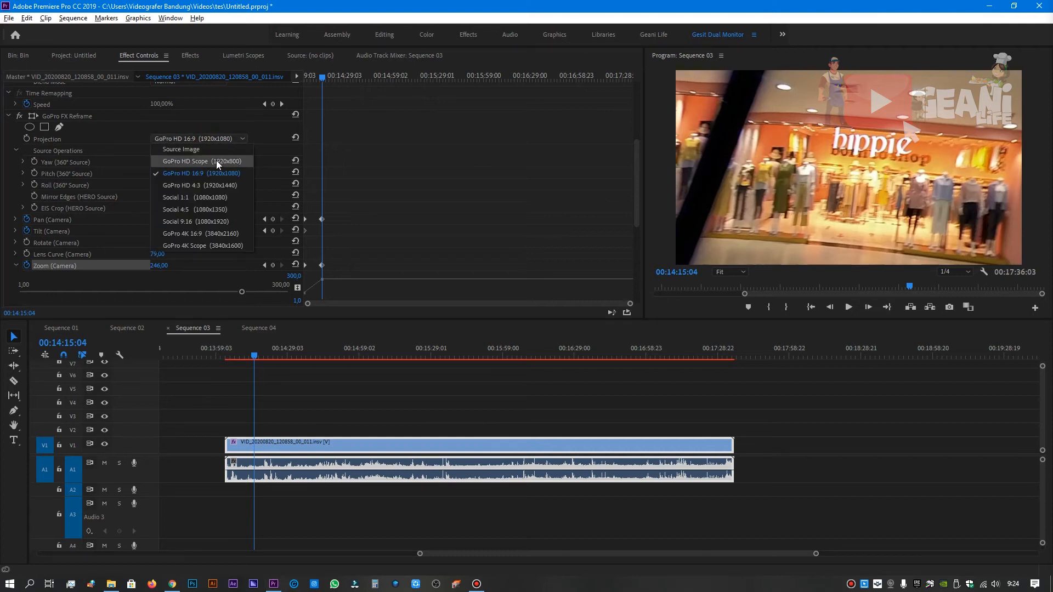
pyautogui.click(217, 161)
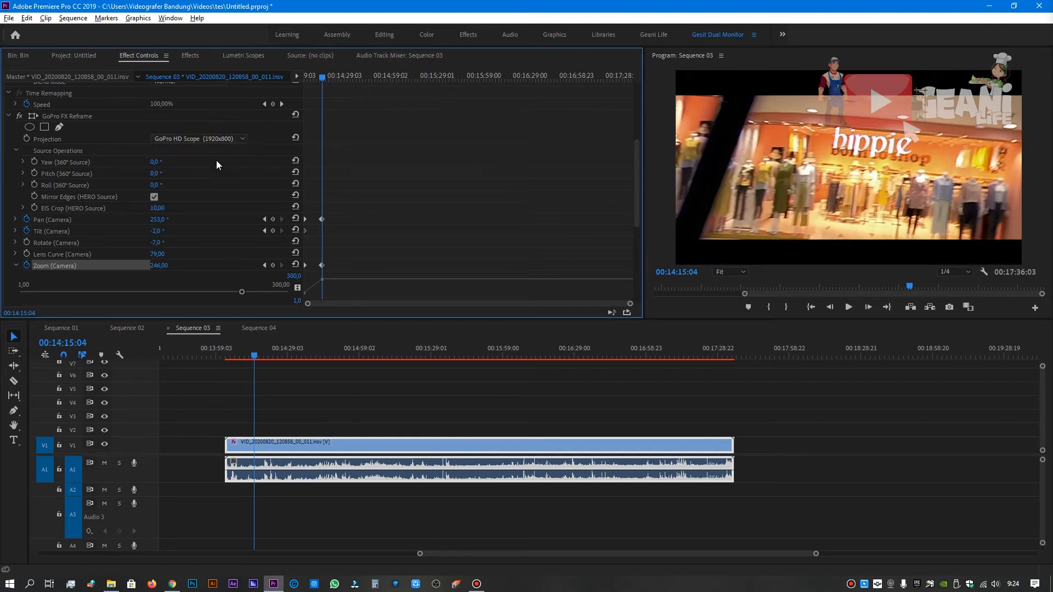
pyautogui.click(216, 139)
pyautogui.click(217, 178)
pyautogui.click(227, 138)
pyautogui.click(214, 201)
pyautogui.click(226, 139)
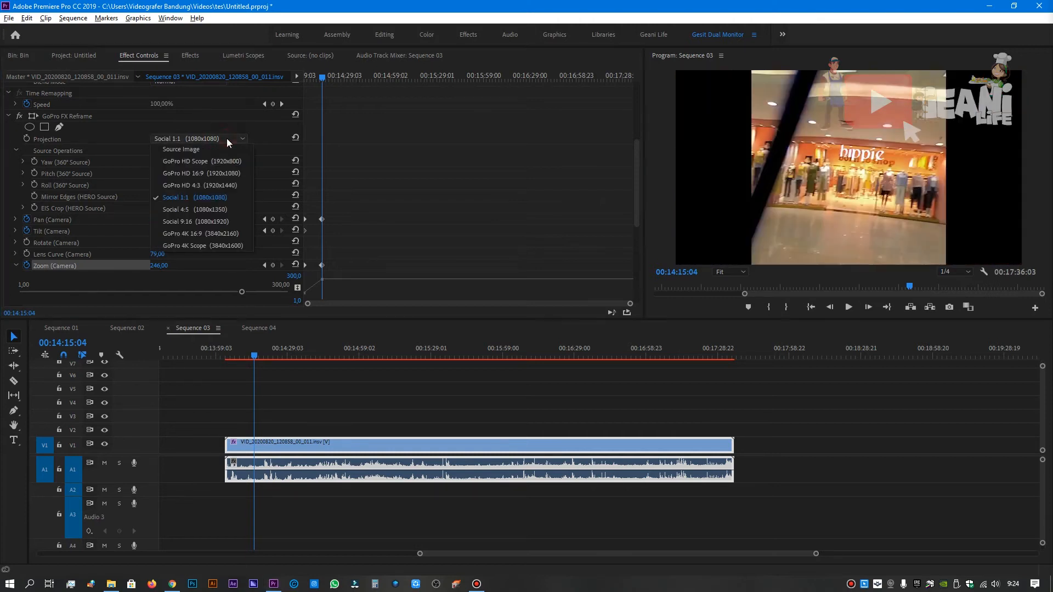
pyautogui.click(222, 181)
# - Try the Social 1:1, Social 4:5 (1080x1350) and Social 9:16 (1080x1920) options for the effect's Projection
pyautogui.click(224, 139)
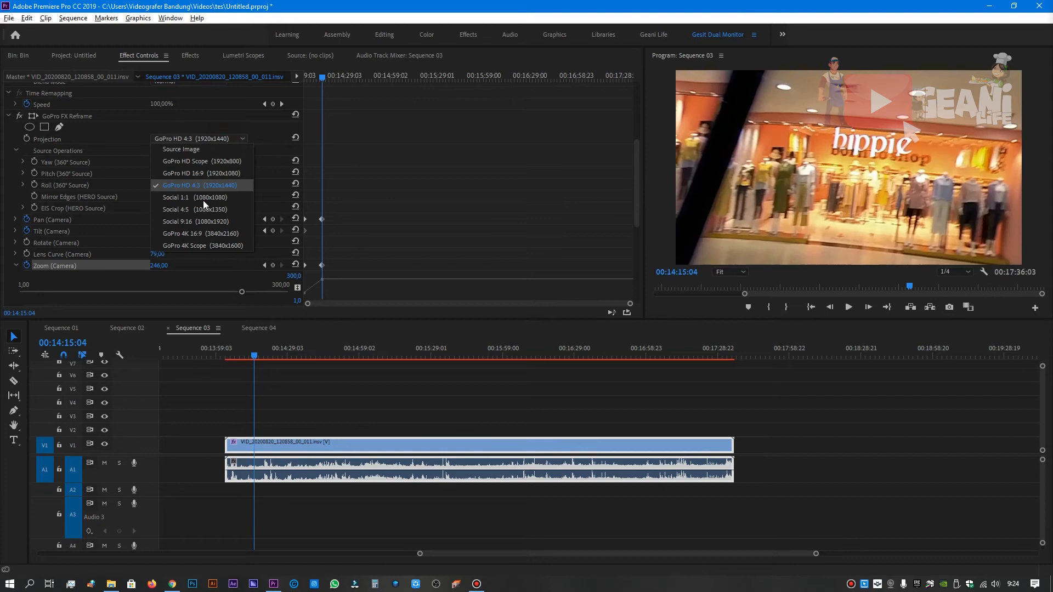
pyautogui.click(203, 199)
pyautogui.click(225, 140)
pyautogui.click(213, 210)
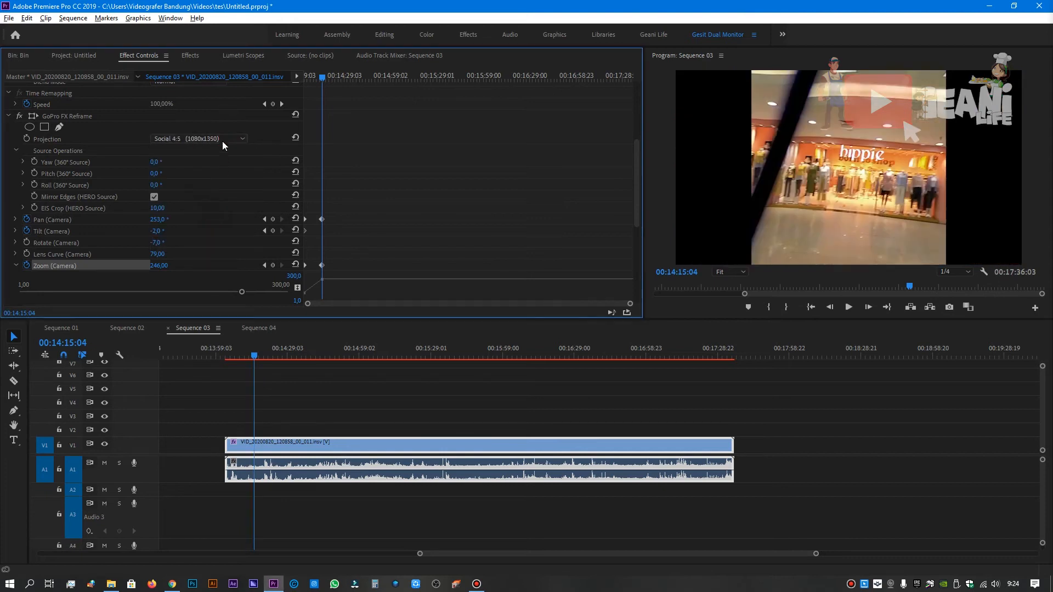
pyautogui.click(222, 140)
pyautogui.click(206, 221)
# - Compare the GoPro 4K 16:9 (3840x2160) and GoPro 4K Scope (3840x1600) projections, ending on GoPro 4K 16:9
pyautogui.click(203, 144)
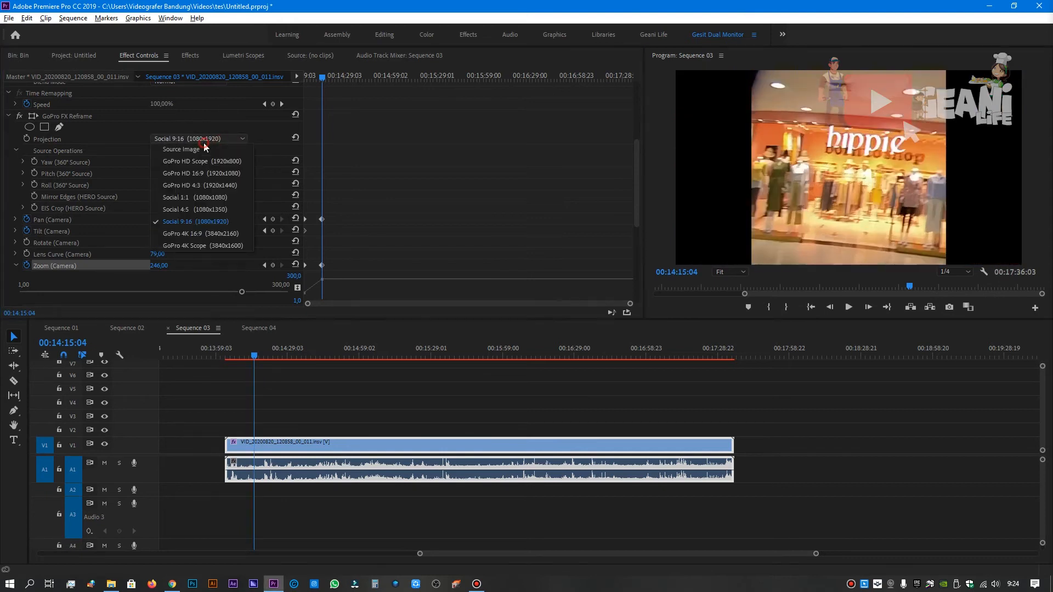
pyautogui.click(203, 230)
pyautogui.click(216, 139)
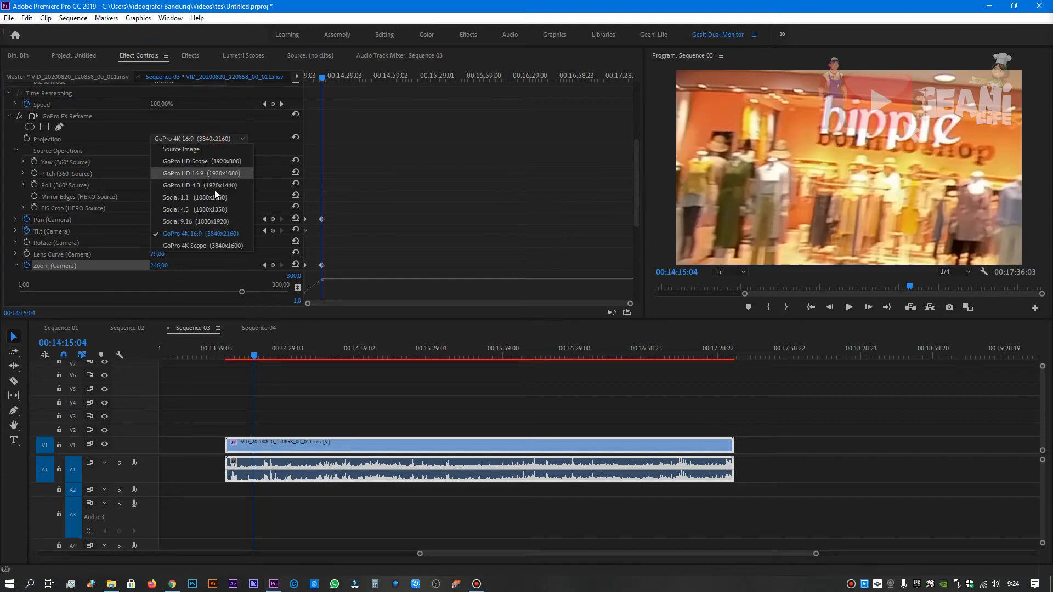
pyautogui.click(217, 249)
pyautogui.click(203, 142)
pyautogui.click(213, 235)
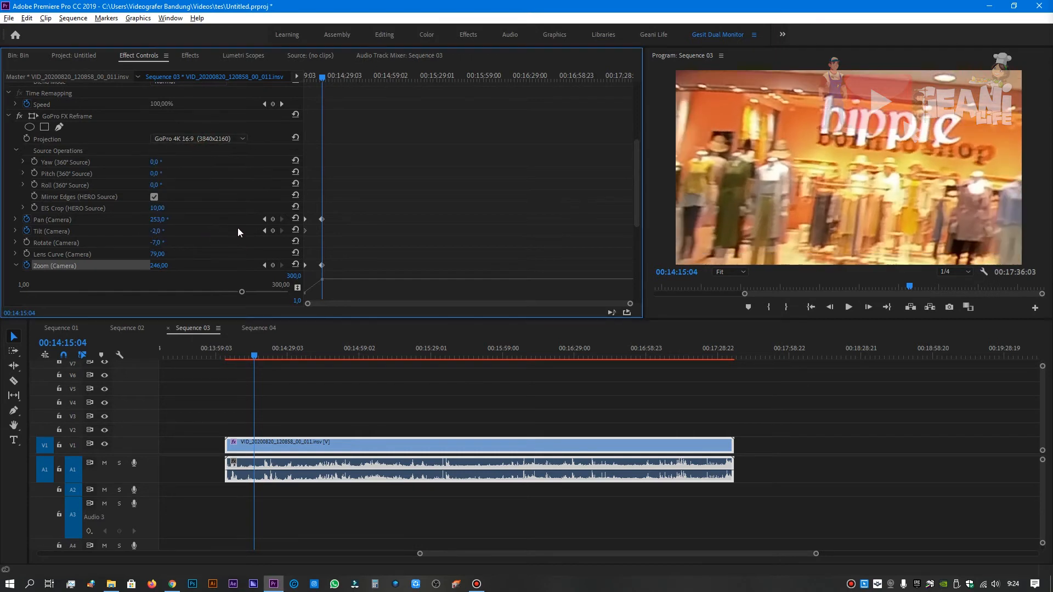
# - Set the Projection of GoPro FX Reframe back to GoPro HD 16:9 (1920x1080)
pyautogui.click(213, 142)
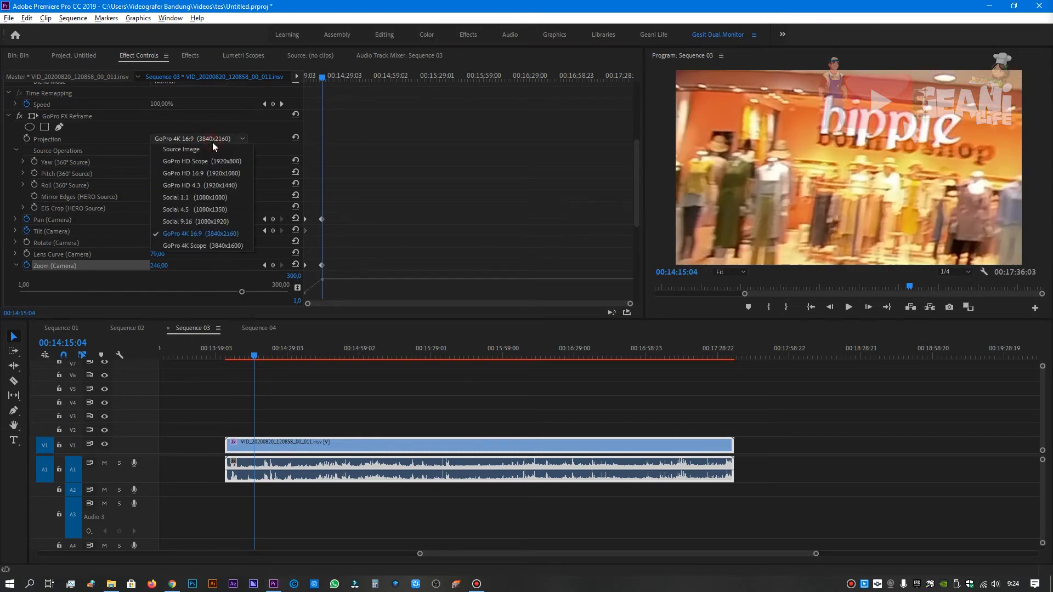
pyautogui.click(224, 174)
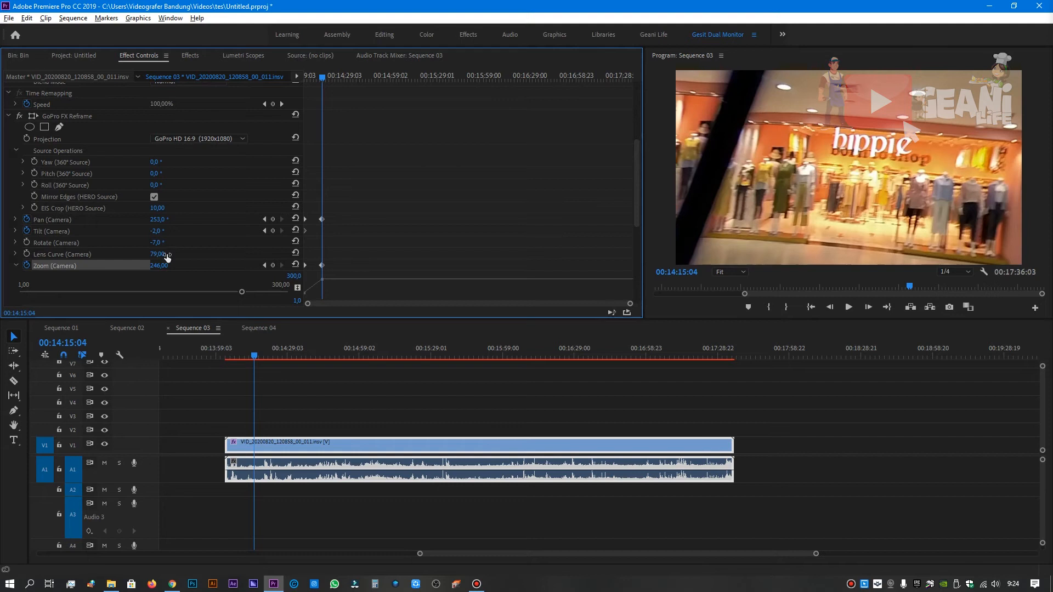
# - Try a Shuttle Angle of 421 in the GoPro FX Reframe Advanced Controls, then return it to 180
pyautogui.scroll(-5, 36, 246)
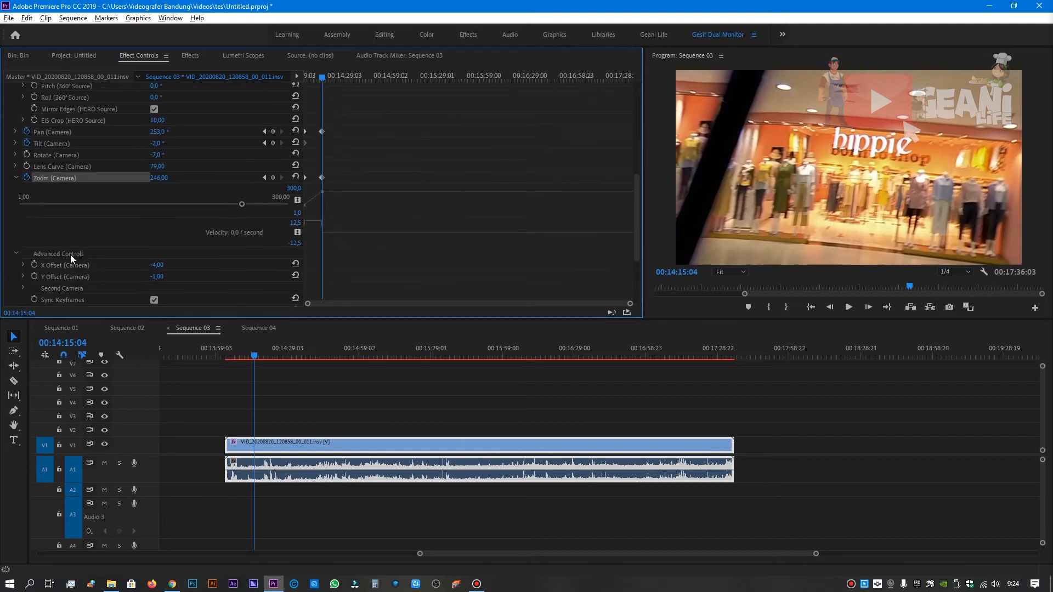
pyautogui.scroll(-3, 70, 254)
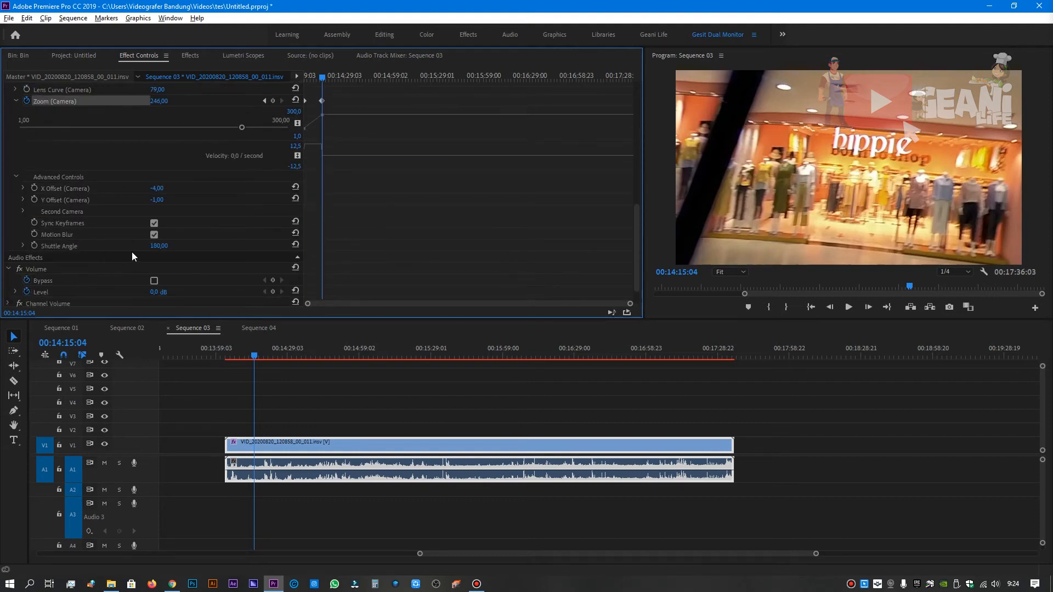
pyautogui.moveTo(158, 246); pyautogui.dragTo(203, 246)
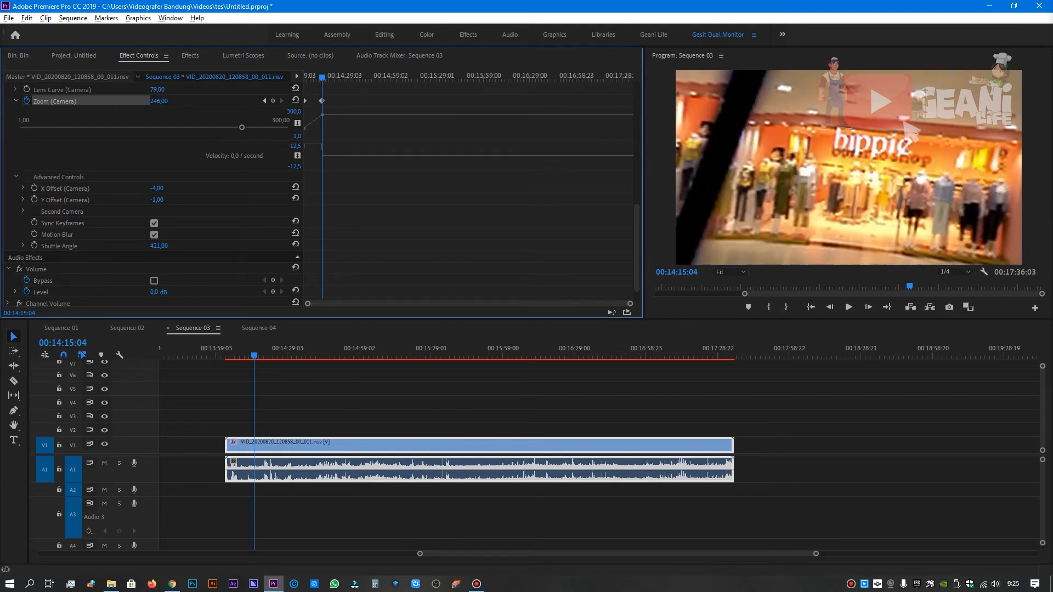
pyautogui.moveTo(203, 246); pyautogui.dragTo(236, 246)
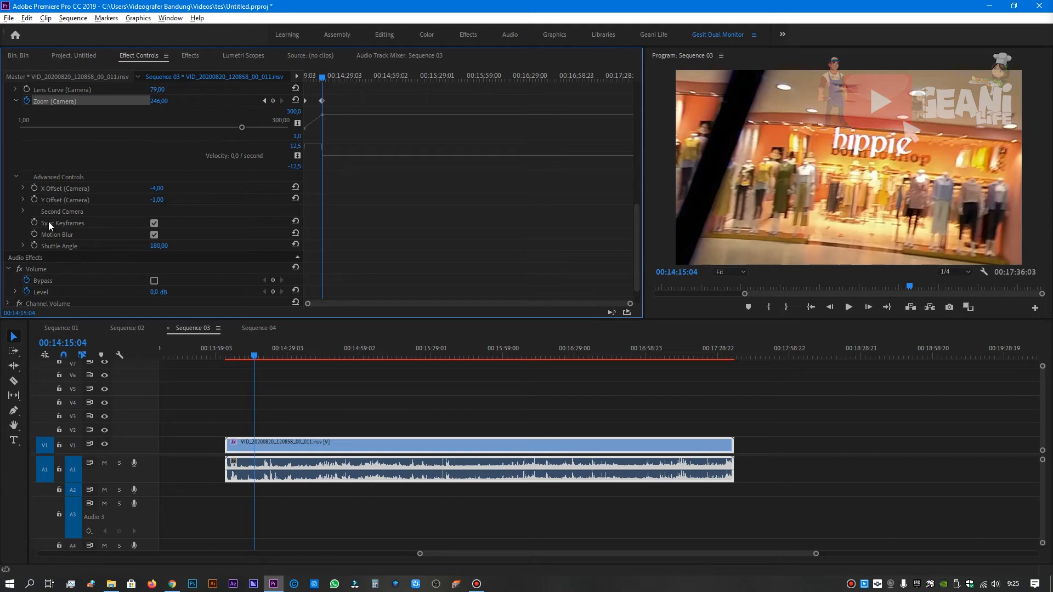
# - Enable the effect's Second Camera with a keyframe at 00:14:15:04 and set Pan (Camera2) to 42°
pyautogui.click(24, 212)
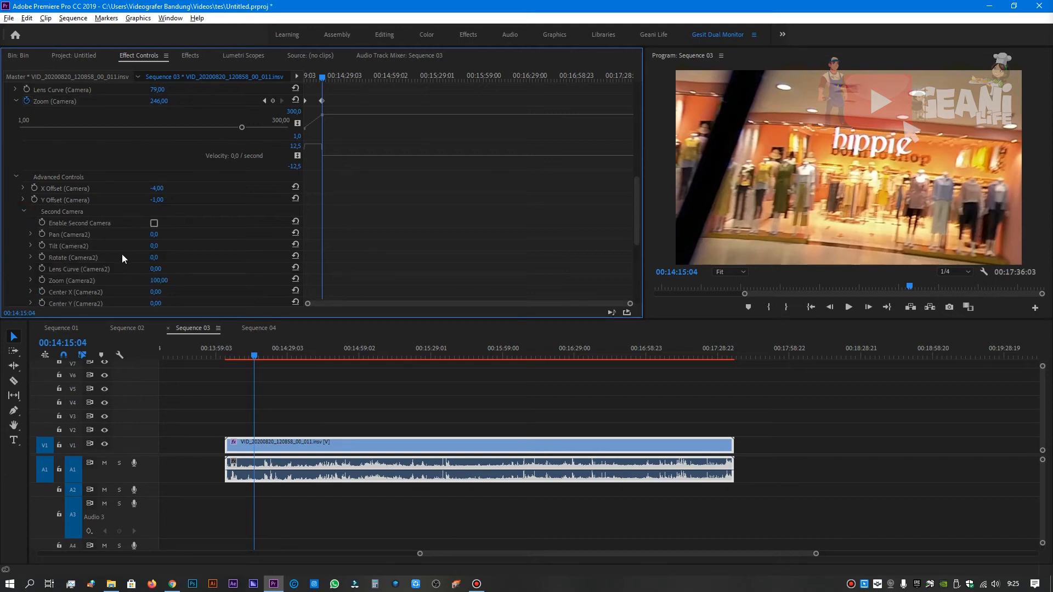
pyautogui.click(154, 223)
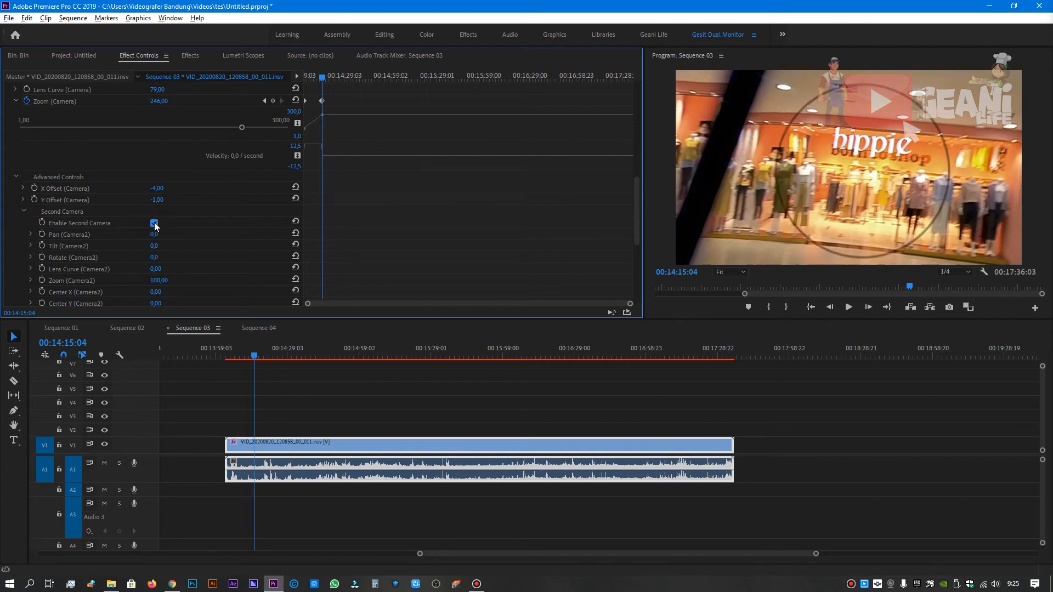
pyautogui.click(155, 225)
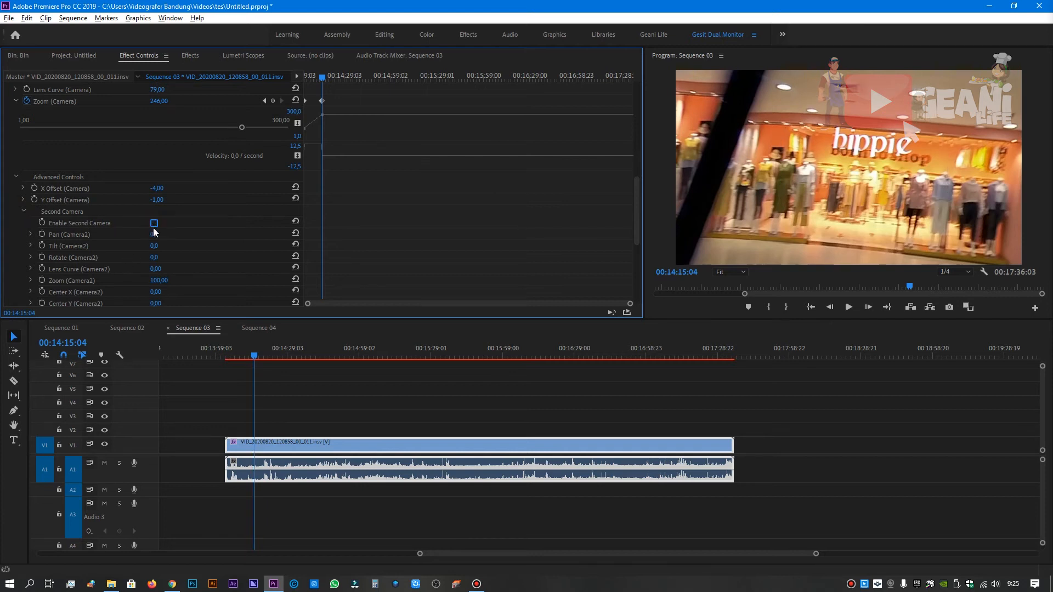
pyautogui.click(154, 225)
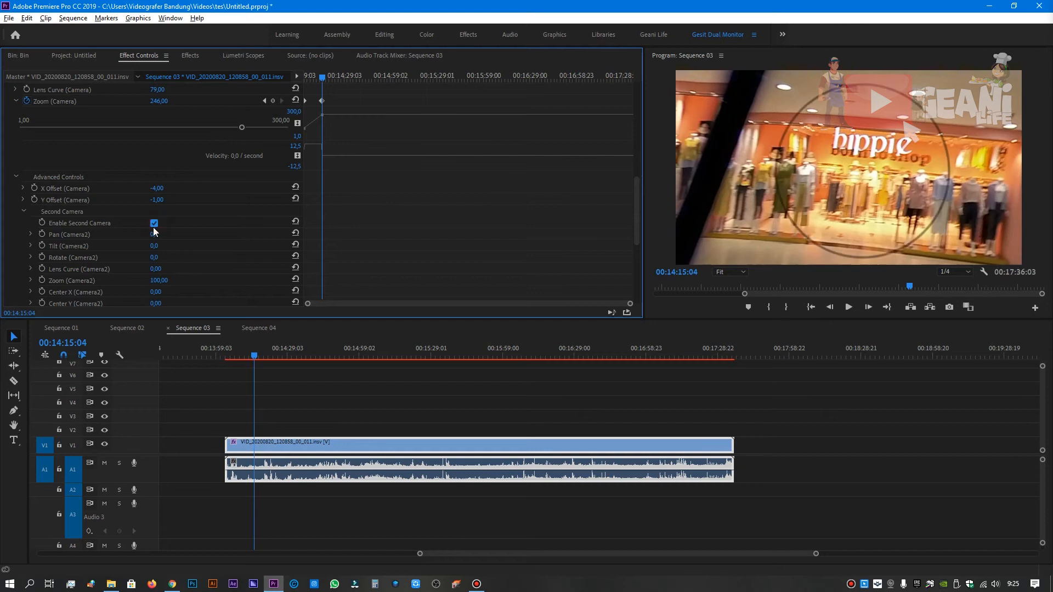
pyautogui.click(42, 223)
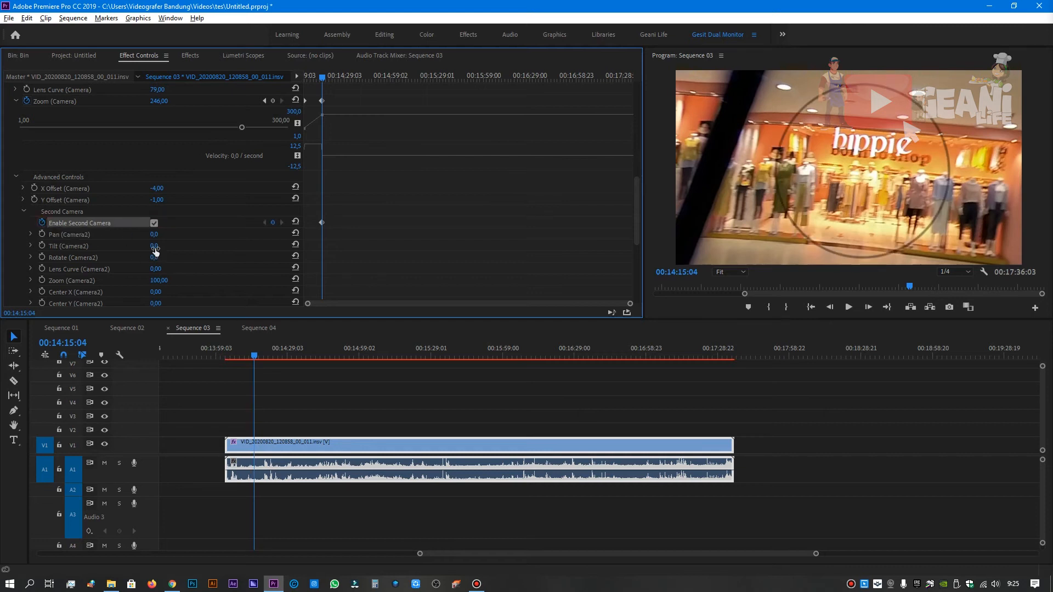
pyautogui.moveTo(149, 239); pyautogui.dragTo(195, 232)
# - Preview the second camera near the clip's start, then undo its Pan, keyframe and enabling and collapse its settings
pyautogui.click(234, 350)
pyautogui.press('space')
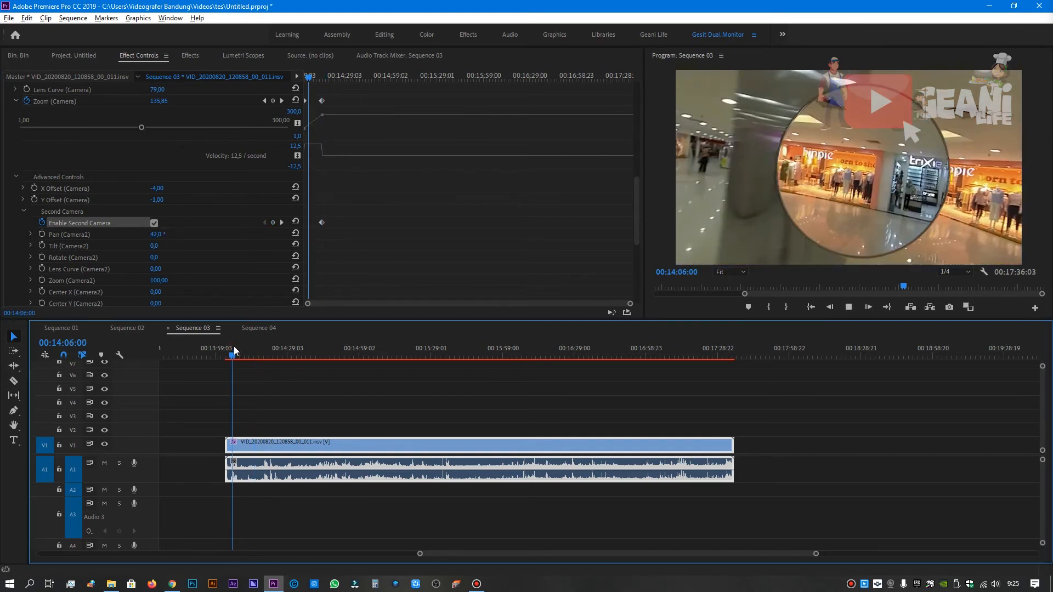
pyautogui.press('space')
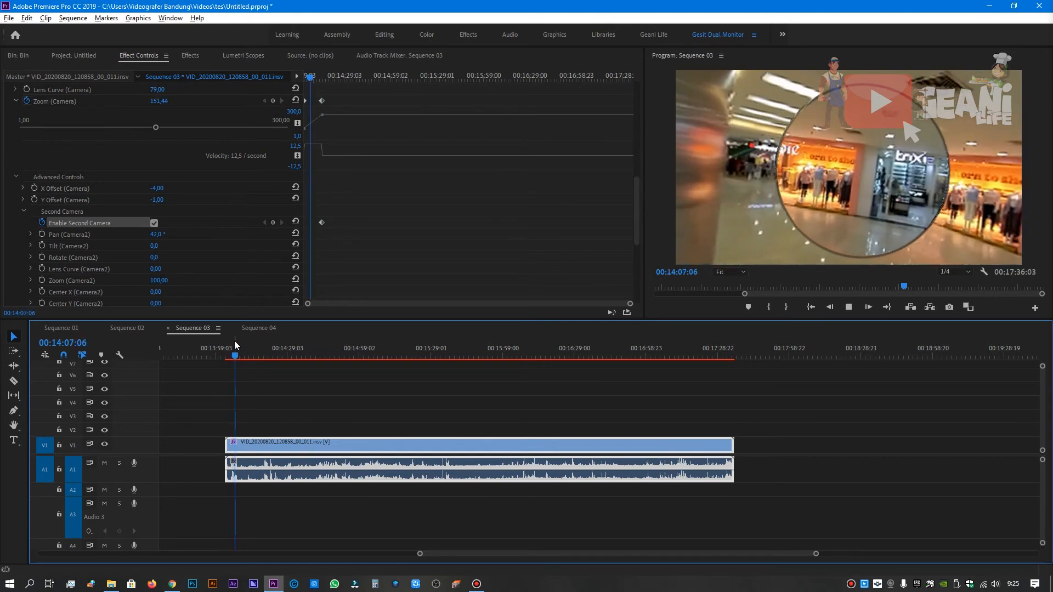
pyautogui.hotkey('ctrl', 'z')
pyautogui.hotkey('ctrl', 'z')
pyautogui.hotkey('ctrl', 'z')
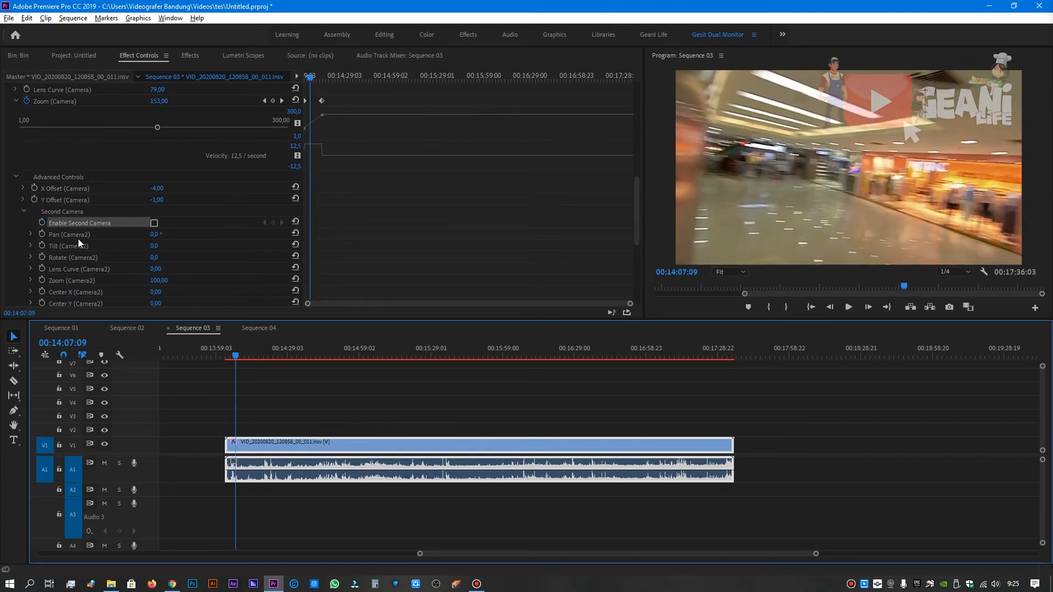
pyautogui.click(24, 212)
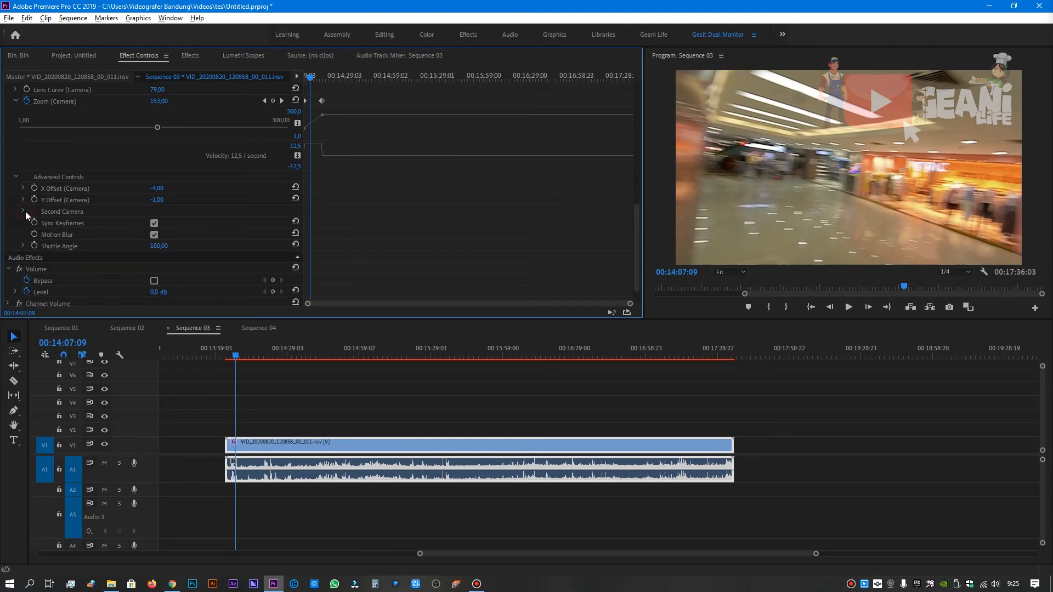
# - At 00:14:14:00, set X Offset (Camera) to -9 and Y Offset (Camera) to 7
pyautogui.scroll(2, 95, 256)
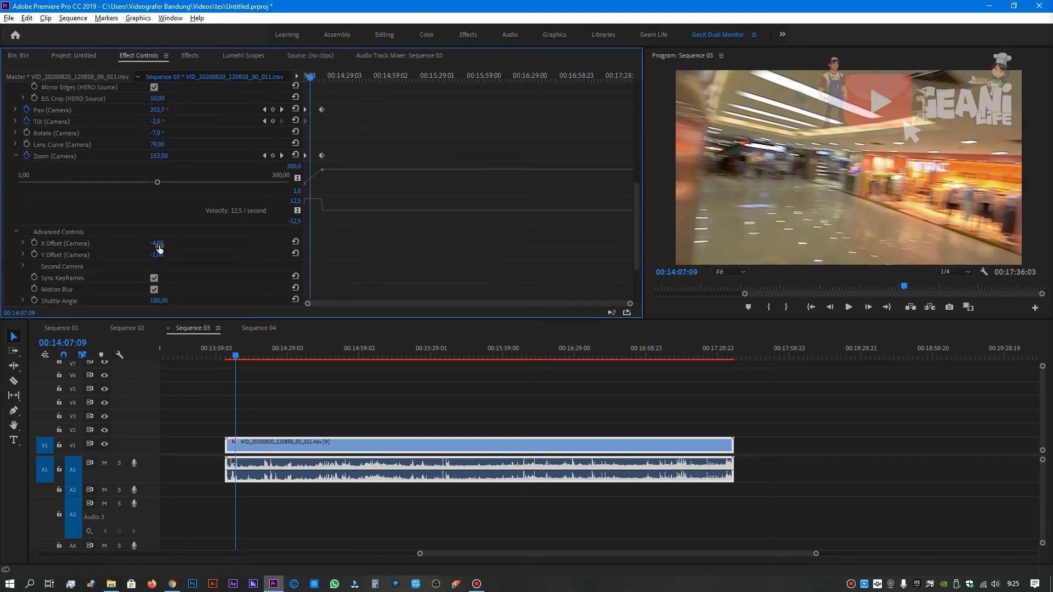
pyautogui.moveTo(236, 354)
pyautogui.mouseDown()
pyautogui.moveTo(261, 357)
pyautogui.moveTo(252, 355)
pyautogui.mouseUp()
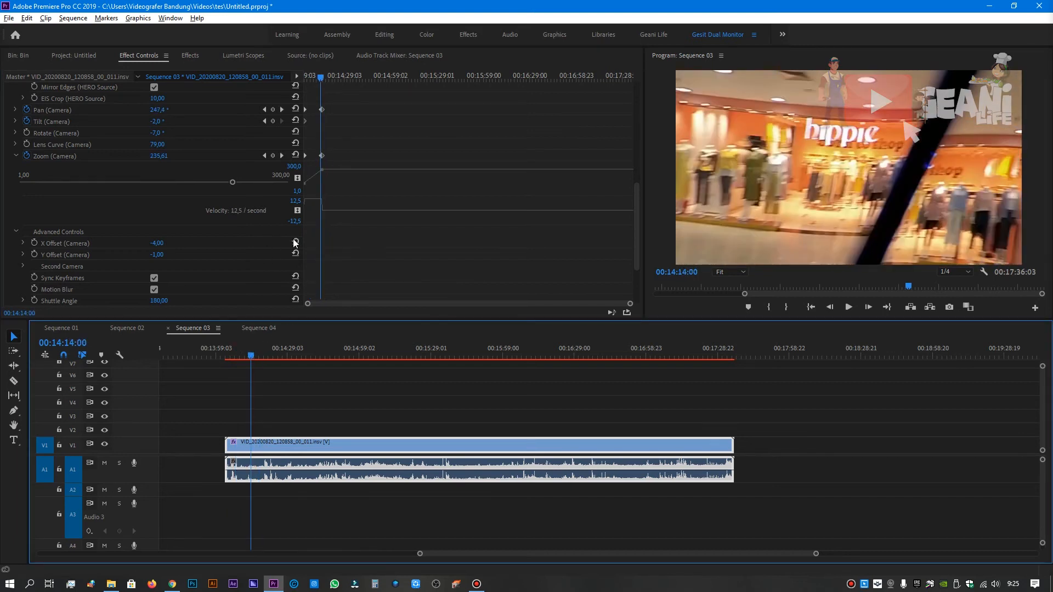
pyautogui.moveTo(163, 245)
pyautogui.mouseDown()
pyautogui.moveTo(147, 255)
pyautogui.moveTo(164, 255)
pyautogui.mouseUp()
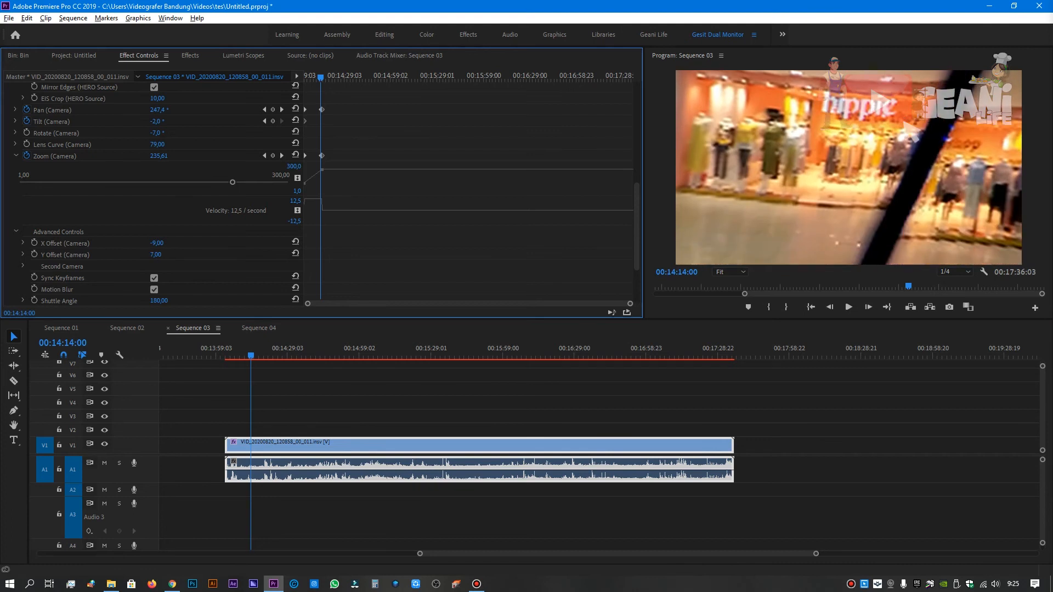
# - Try raising EIS Crop (HERO Source) to about 56, then undo the change and collapse the setting
pyautogui.scroll(2, 266, 201)
pyautogui.scroll(6, 207, 229)
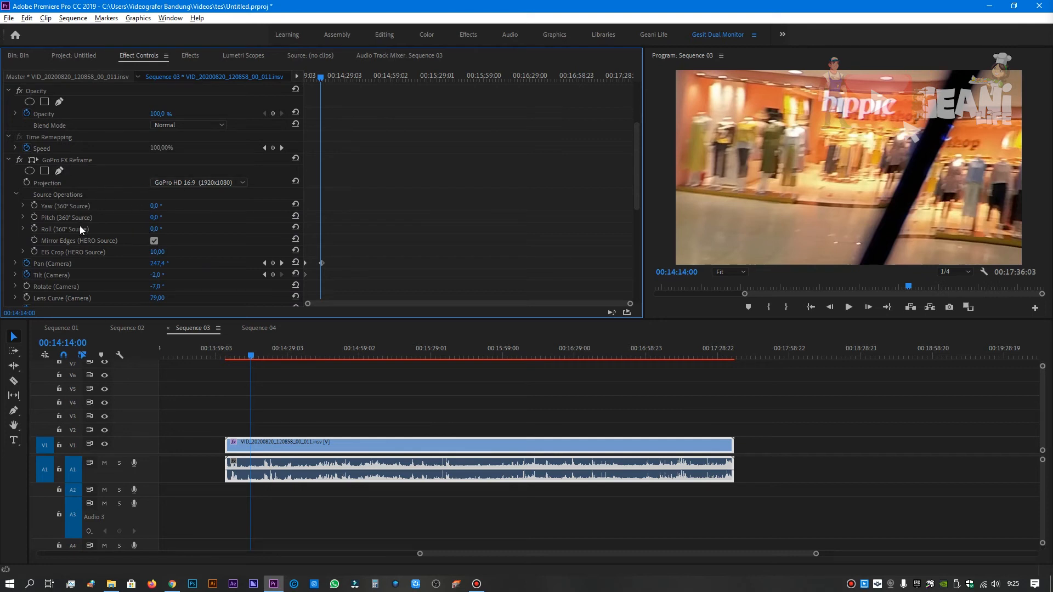
pyautogui.scroll(-2, 82, 229)
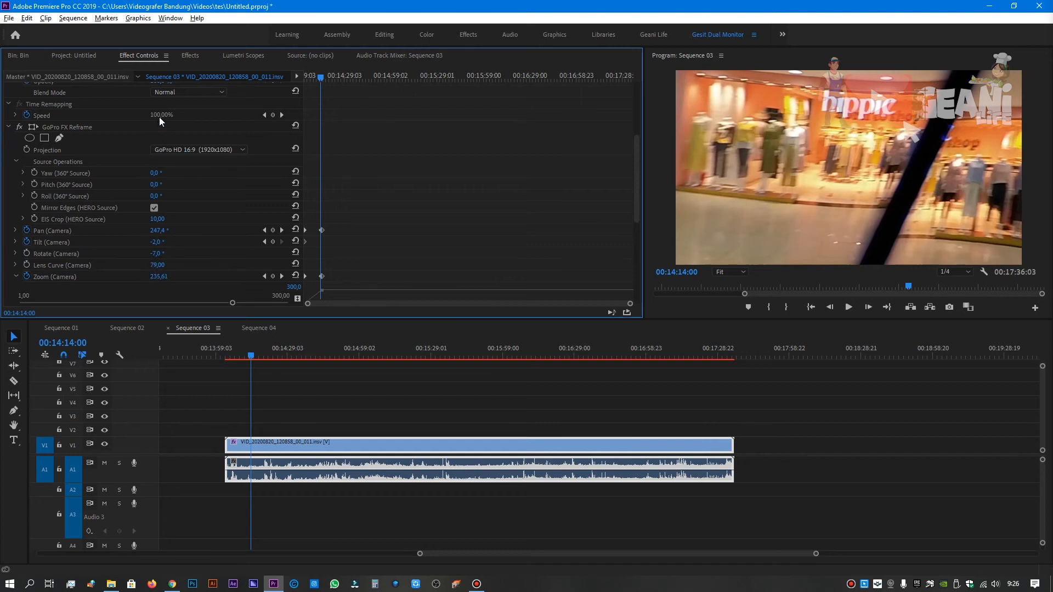
pyautogui.click(20, 219)
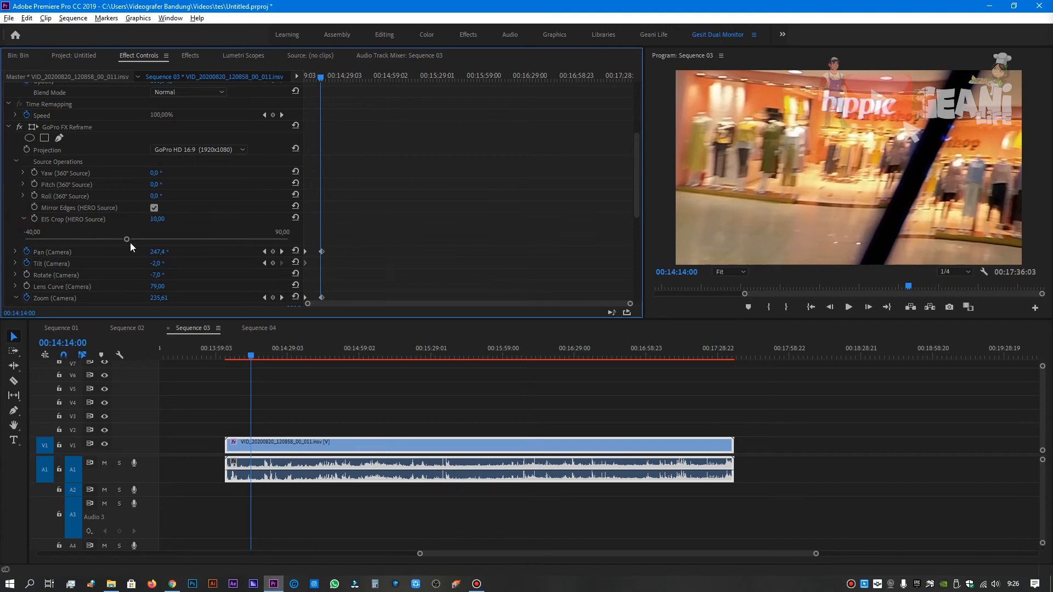
pyautogui.moveTo(127, 239); pyautogui.dragTo(172, 240)
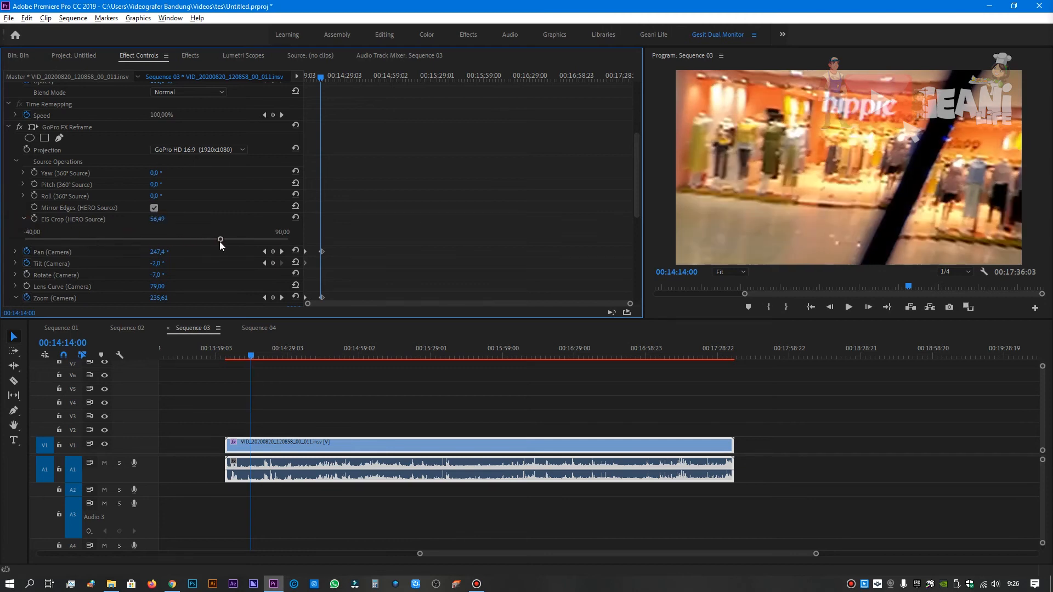
pyautogui.hotkey('ctrl', 'z')
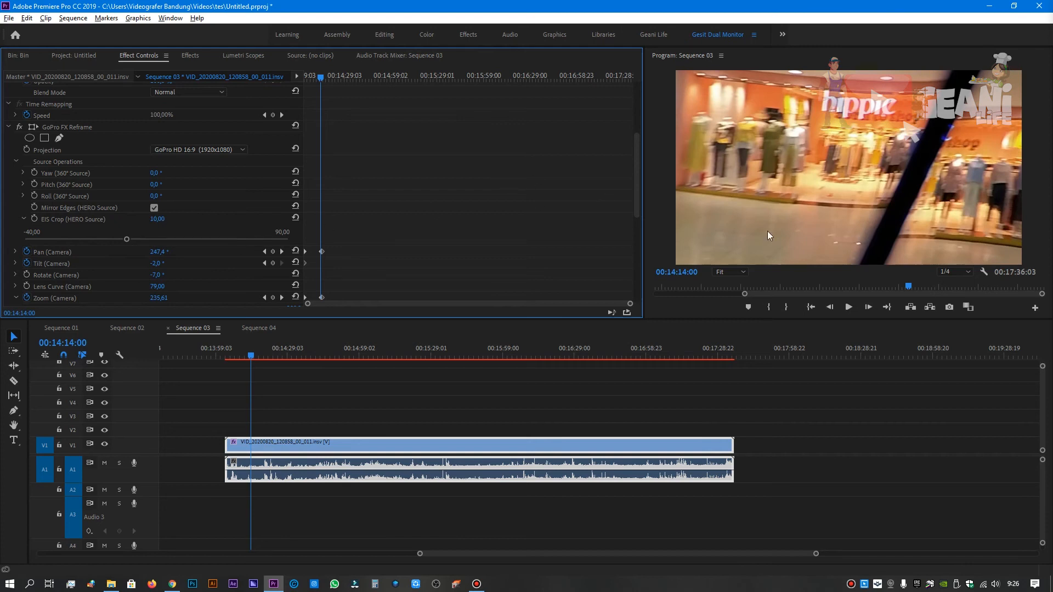
pyautogui.click(23, 219)
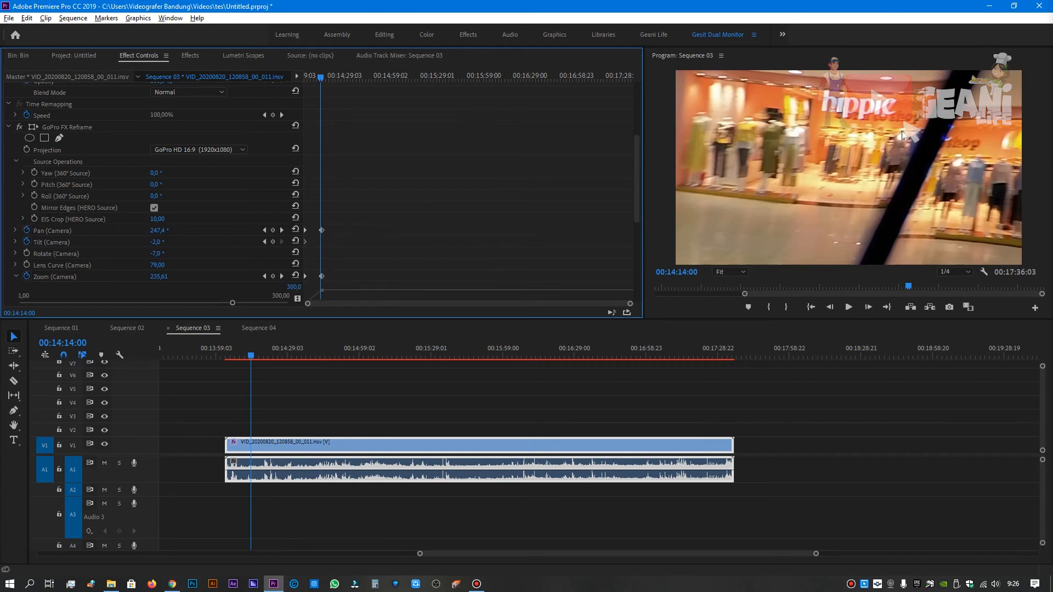
# - Play back the reframed clip through the existing pan and zoom keyframes
pyautogui.press('Left')
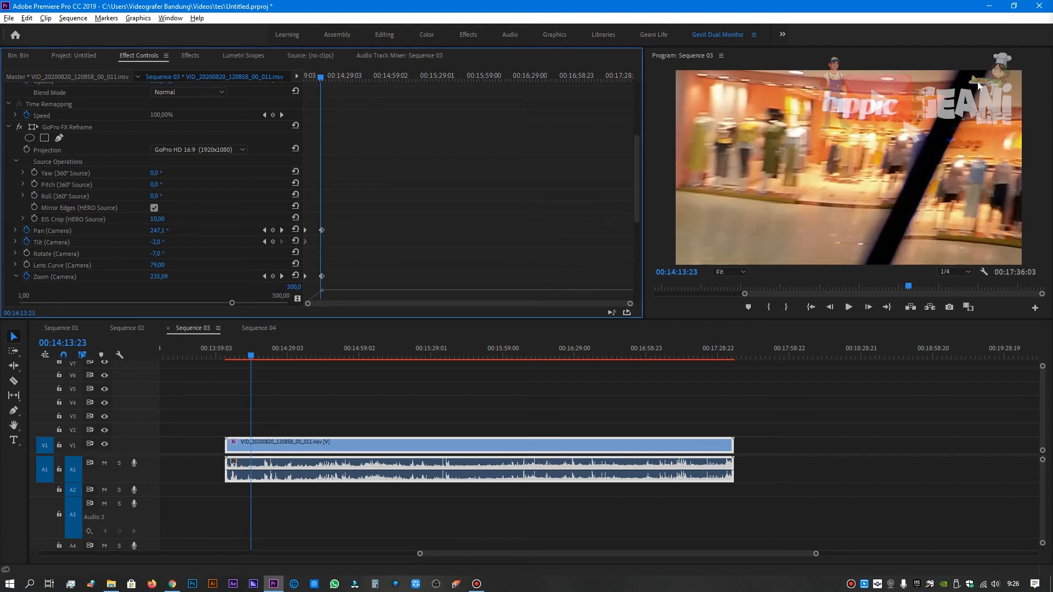
pyautogui.moveTo(248, 357); pyautogui.dragTo(215, 358)
pyautogui.press('space')
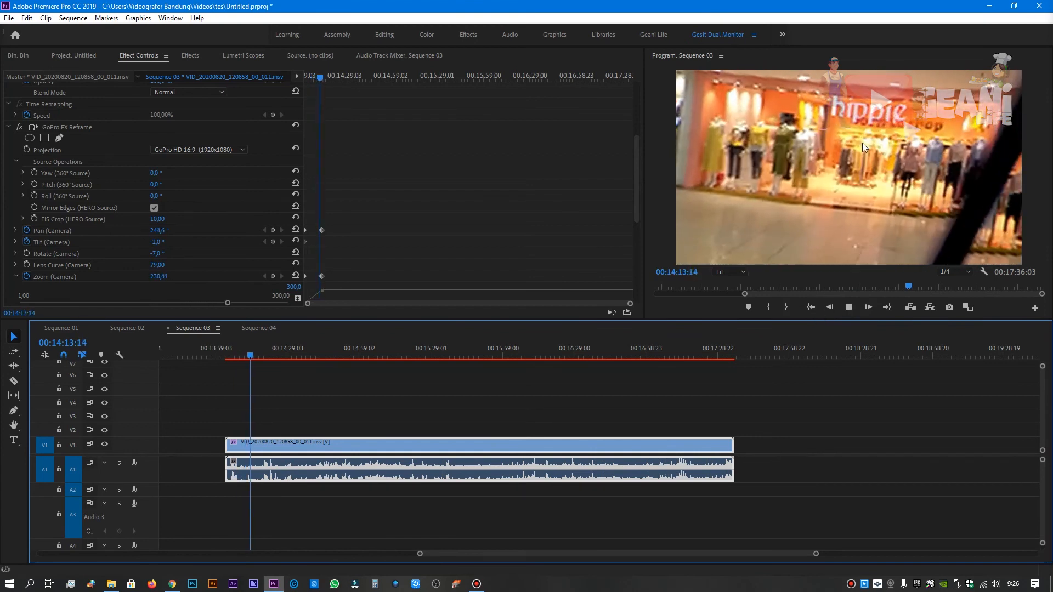
pyautogui.press('space')
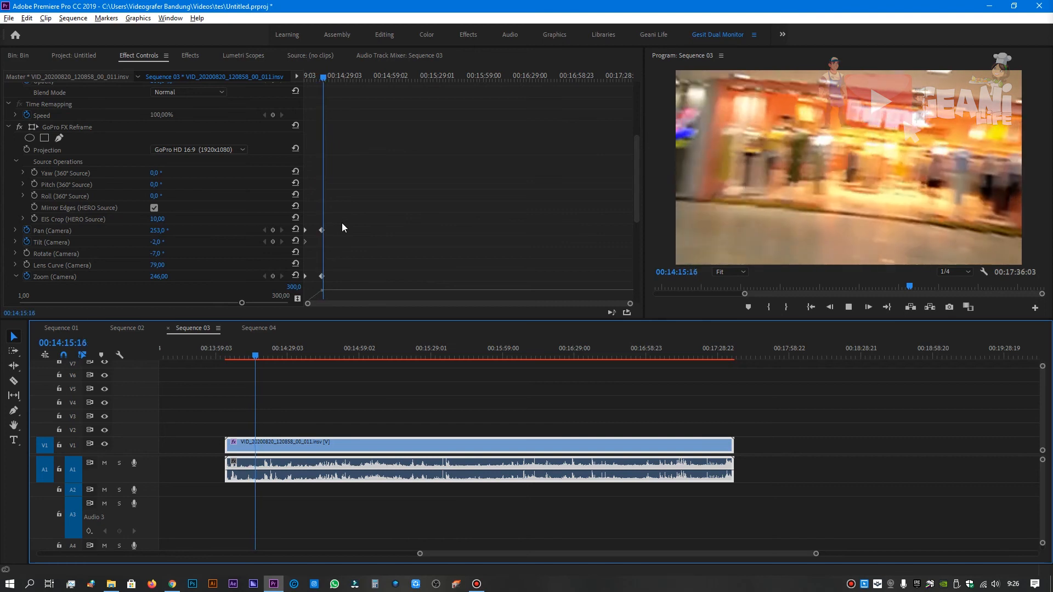
# - Add keyframes at 00:14:19:19 with Pan (Camera) at 170° and Zoom (Camera) at 100
pyautogui.moveTo(325, 77); pyautogui.dragTo(331, 78)
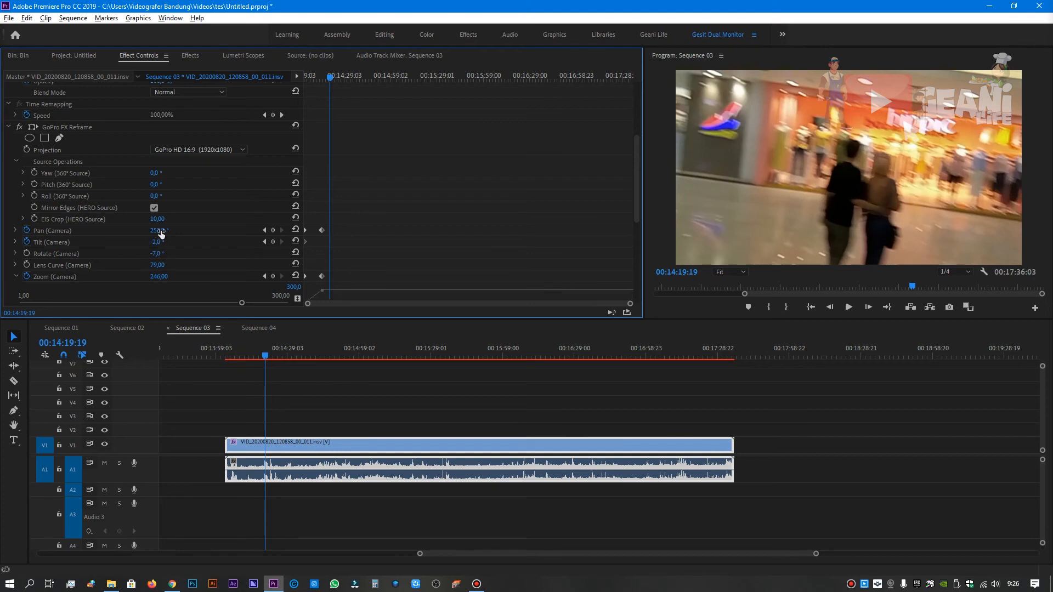
pyautogui.moveTo(158, 231); pyautogui.dragTo(112, 230)
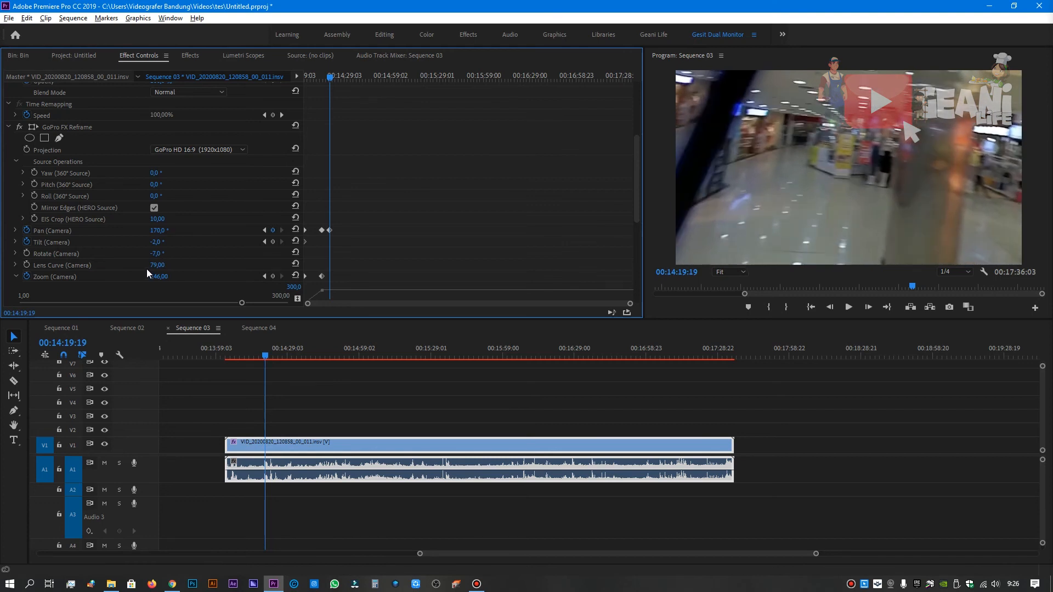
pyautogui.moveTo(156, 280); pyautogui.dragTo(75, 281)
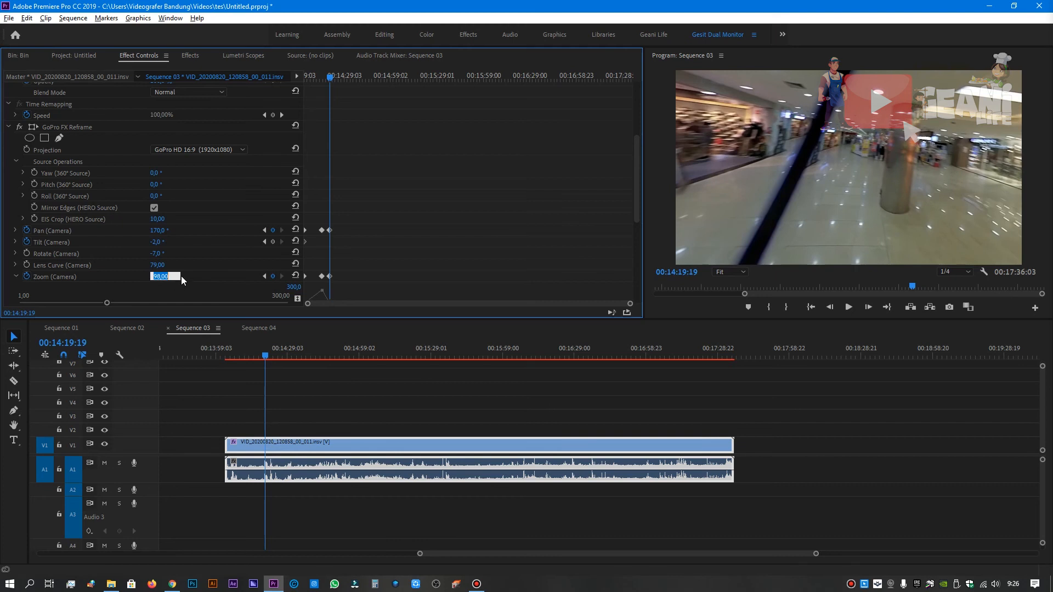
pyautogui.write('100')
pyautogui.press('Return')
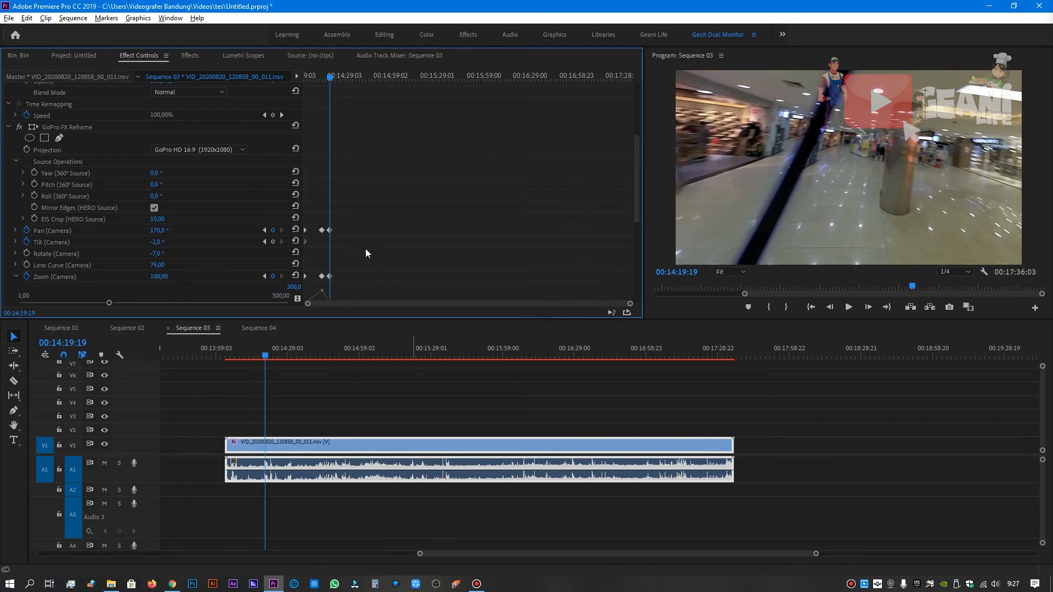
# - Play back the new pan and zoom move and preview the clip around 00:15:15
pyautogui.click(323, 76)
pyautogui.press('space')
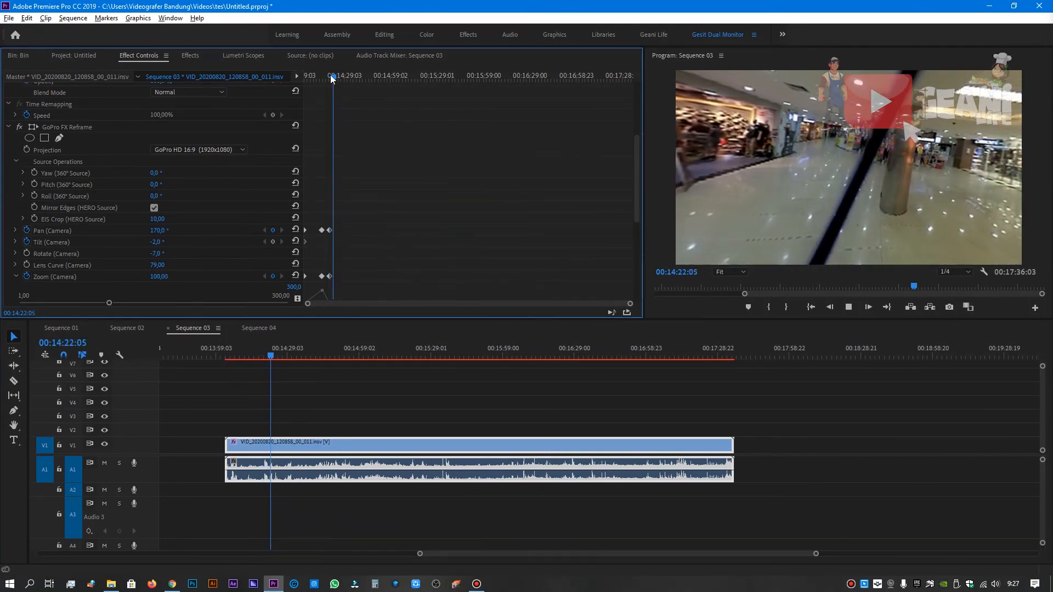
pyautogui.moveTo(332, 78); pyautogui.dragTo(414, 81)
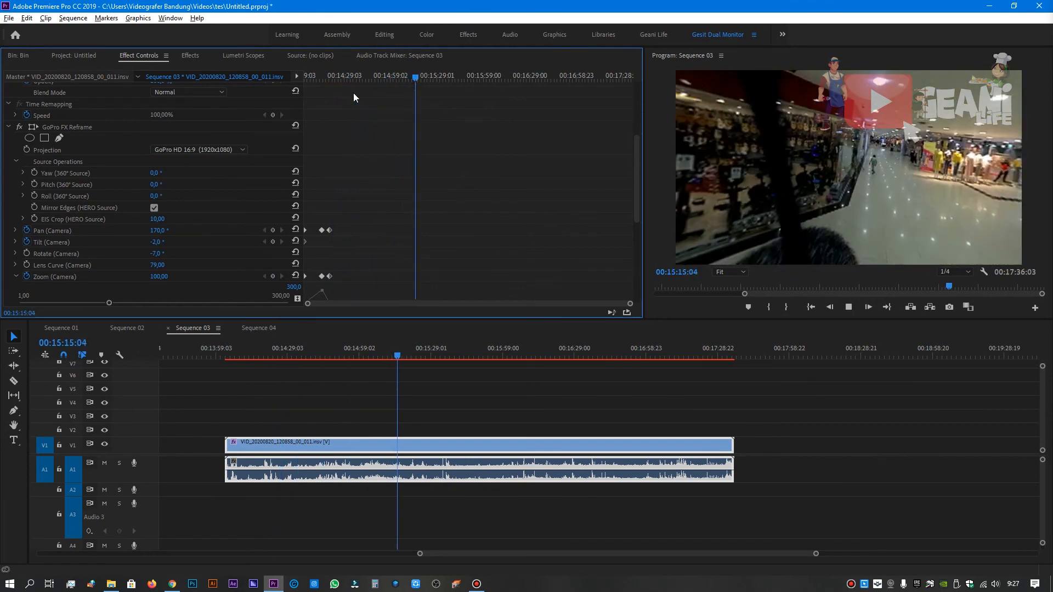
pyautogui.press('space')
# - Apply the custom Audio Sony Recorder preset to the audio of the clip on track A1
pyautogui.click(192, 57)
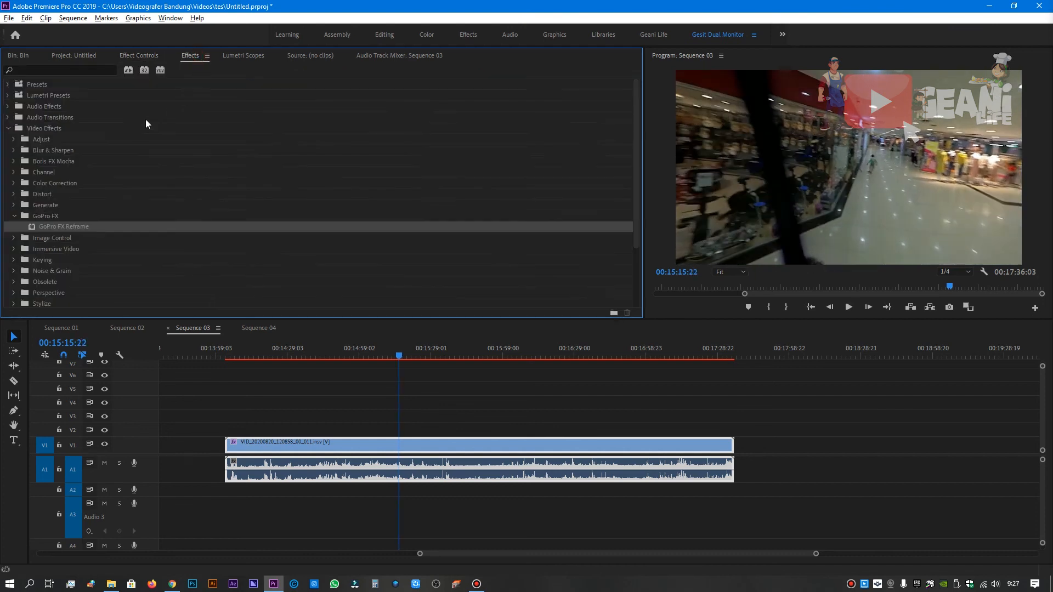
pyautogui.click(8, 85)
pyautogui.moveTo(56, 94); pyautogui.dragTo(340, 472)
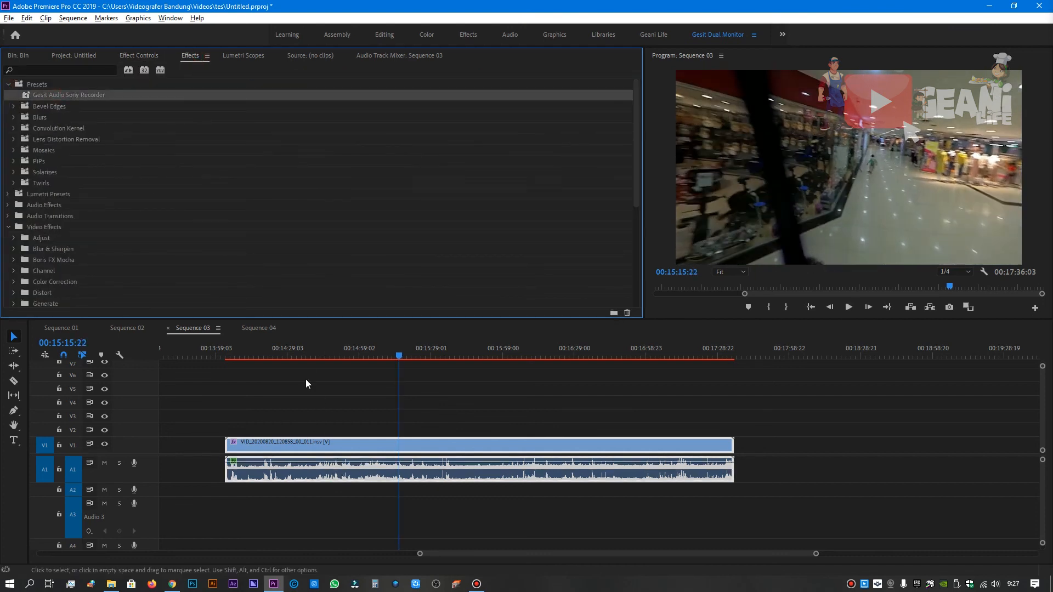
# - Return to the clip's effect settings and play the sequence from around 00:15:15, jumping further along
pyautogui.click(139, 56)
pyautogui.press('space')
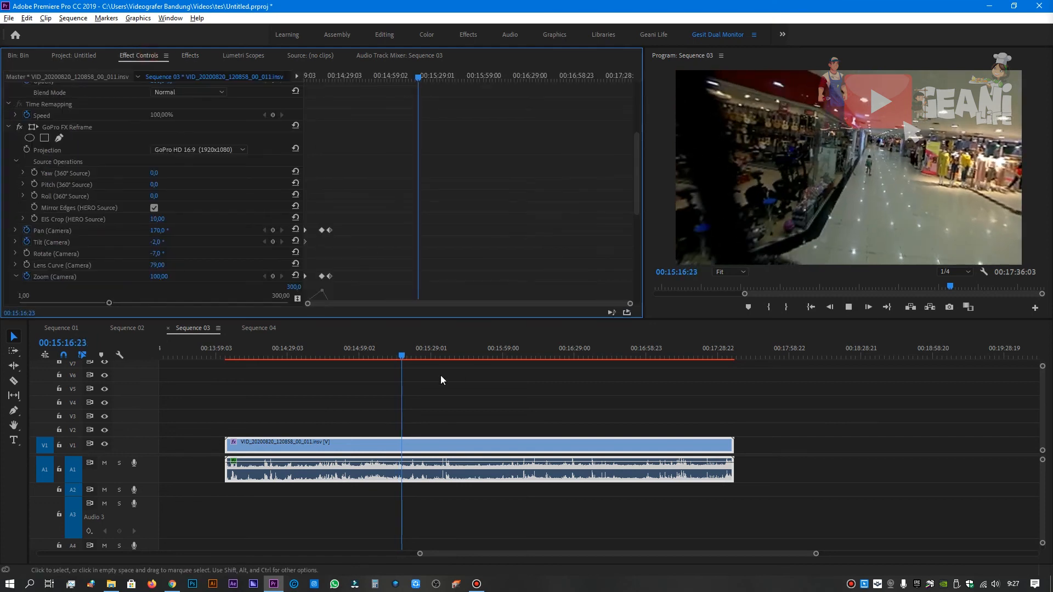
pyautogui.click(436, 352)
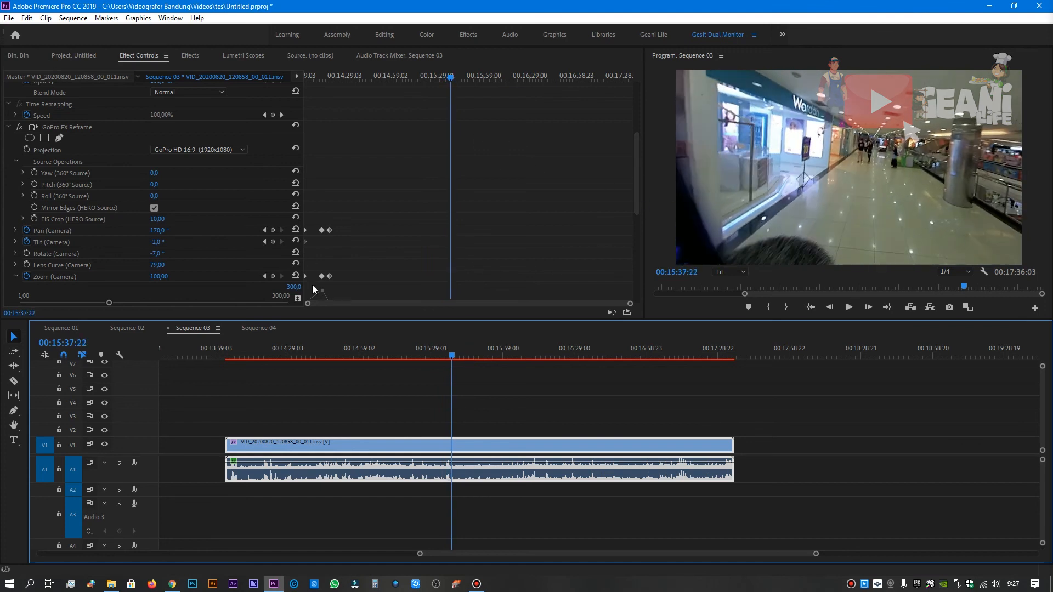
# - Add a Zoom (Camera) keyframe at 00:14:16:06 with a value of 193
pyautogui.moveTo(227, 354); pyautogui.dragTo(255, 360)
pyautogui.moveTo(321, 80)
pyautogui.mouseDown()
pyautogui.moveTo(304, 80)
pyautogui.moveTo(325, 79)
pyautogui.mouseUp()
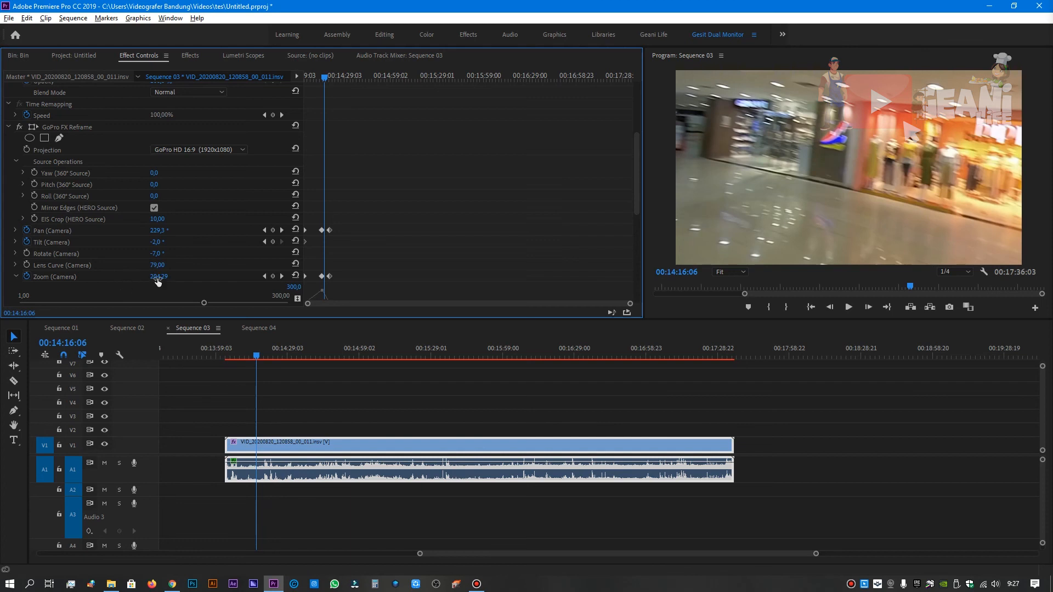
pyautogui.moveTo(158, 277)
pyautogui.mouseDown()
pyautogui.moveTo(209, 277)
pyautogui.moveTo(166, 278)
pyautogui.mouseUp()
pyautogui.scroll(-2, 220, 228)
# - Check the image size in the properties of the .insv clip on V1, then close the properties window
pyautogui.click(372, 446)
pyautogui.rightClick(366, 446)
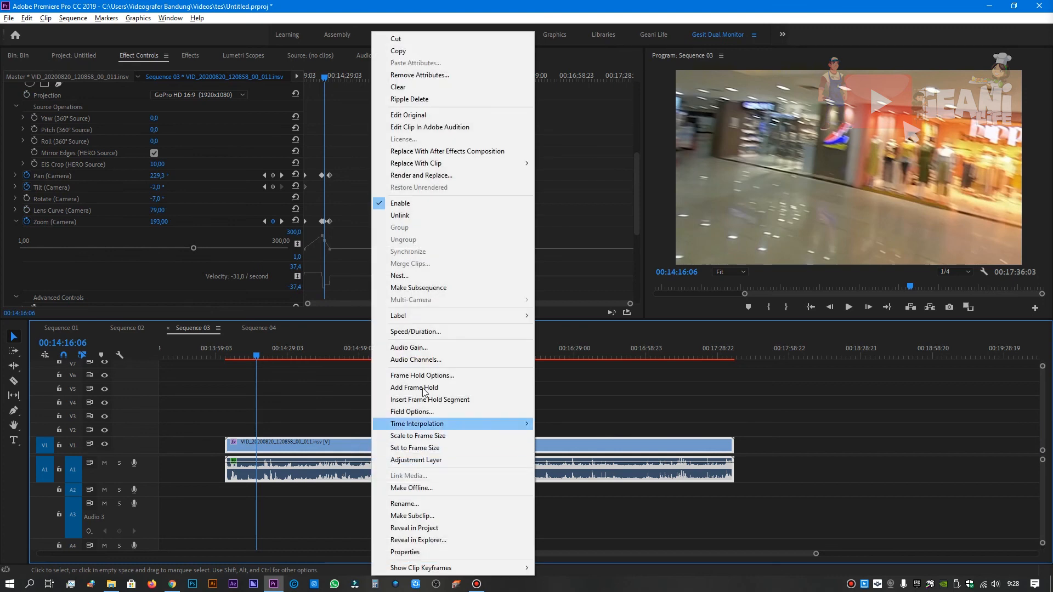
pyautogui.click(433, 553)
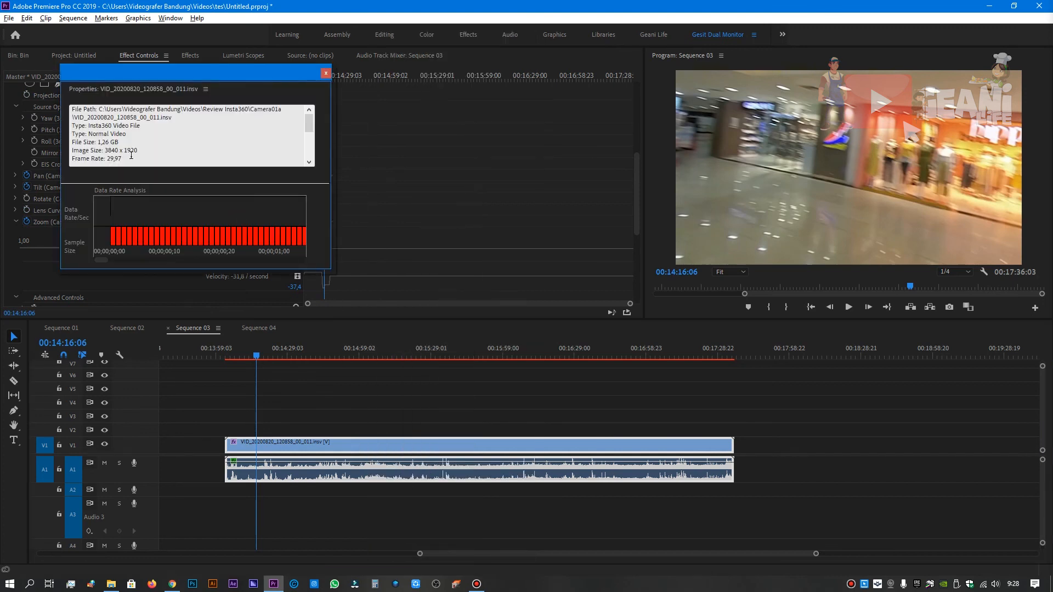
pyautogui.moveTo(106, 148); pyautogui.dragTo(152, 152)
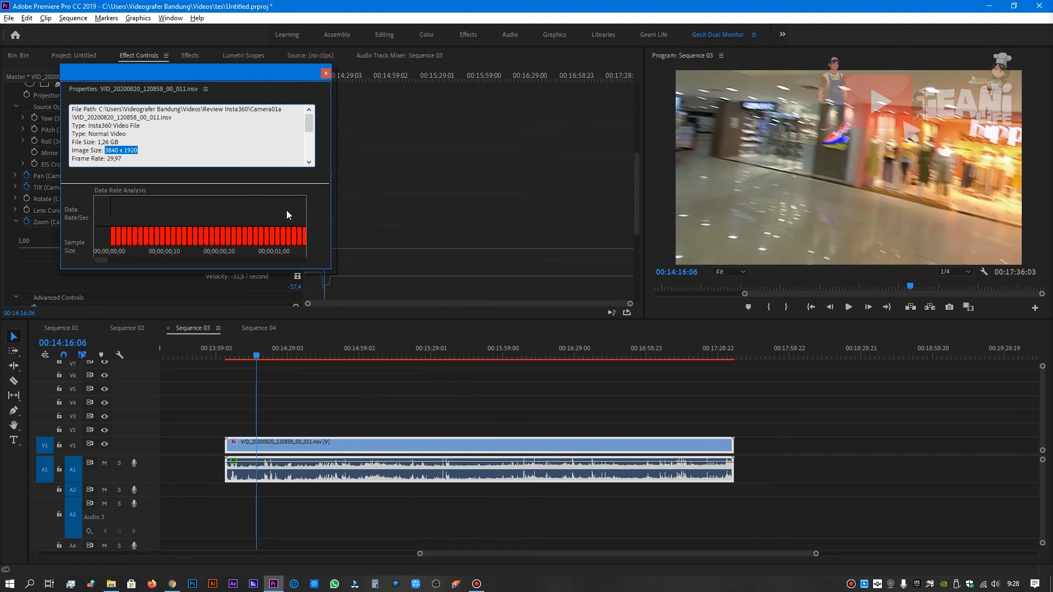
pyautogui.click(326, 73)
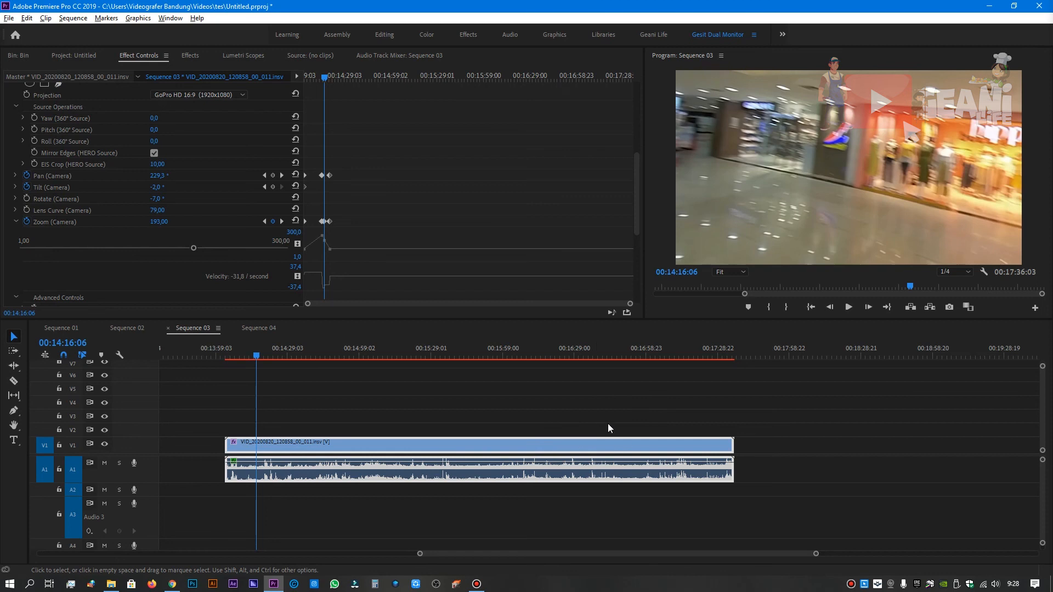